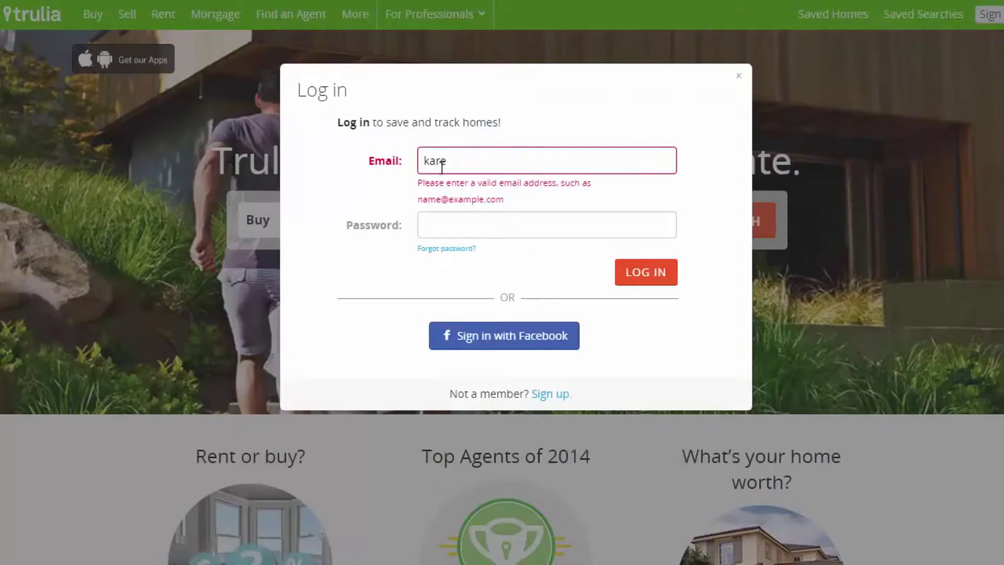
# Replace the partial entry in the Trulia email field with the account's full email address.
pyautogui.click(454, 162)
pyautogui.moveTo(456, 162); pyautogui.dragTo(336, 158)
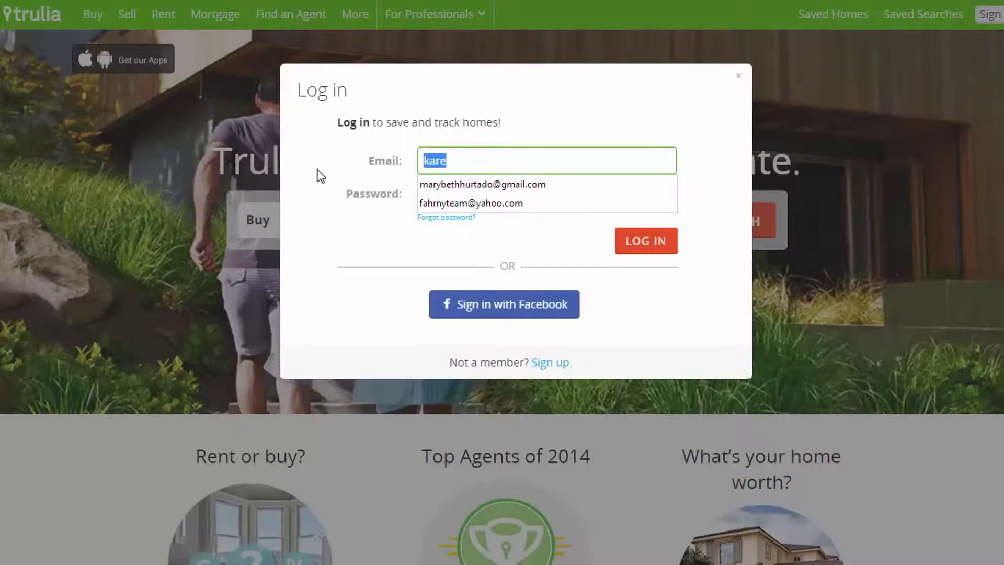
pyautogui.hotkey('ctrl', 'v')
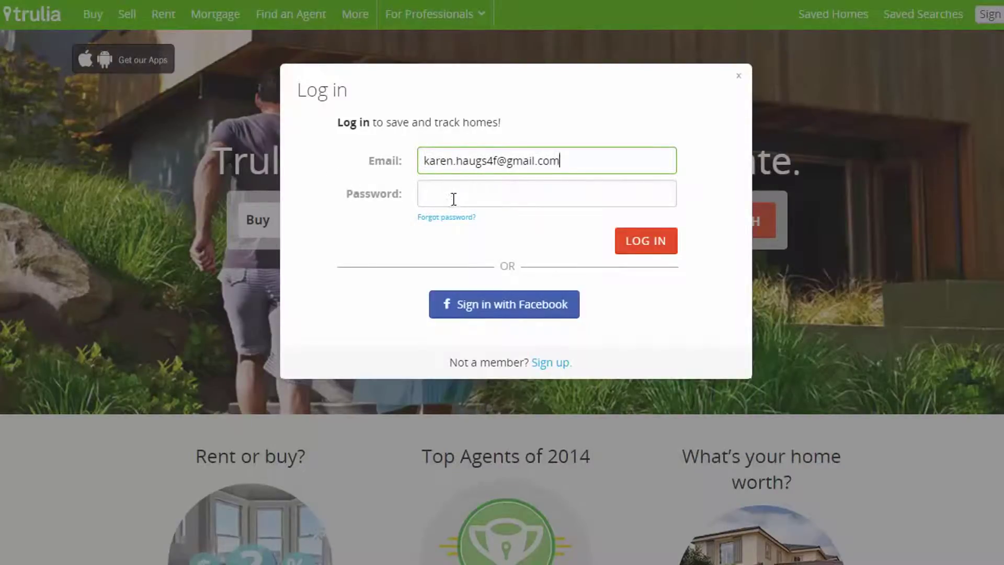
# Copy the new account password from the Gmail message.
pyautogui.hotkey('alt', 'Tab')
pyautogui.doubleClick(269, 262)
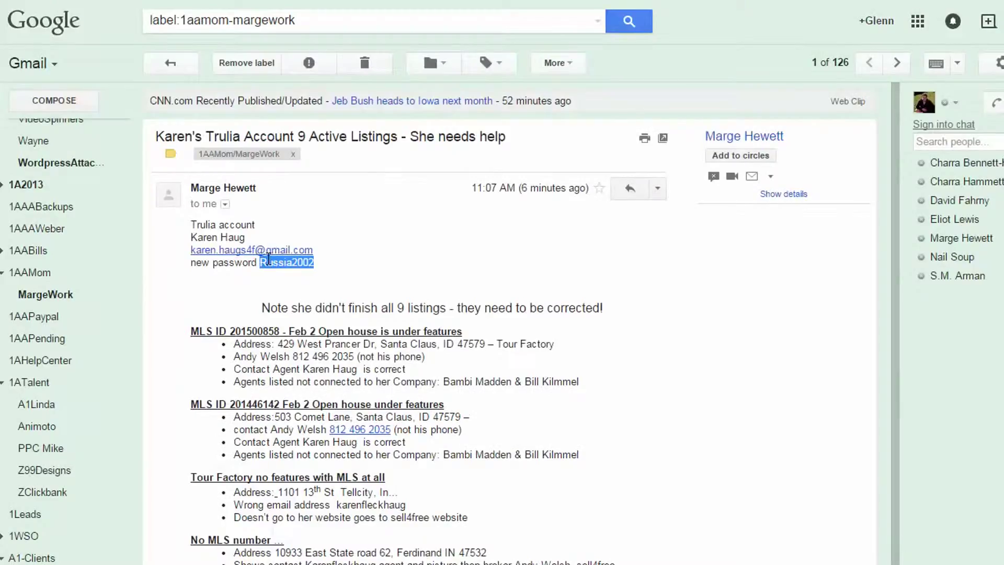
pyautogui.rightClick(270, 261)
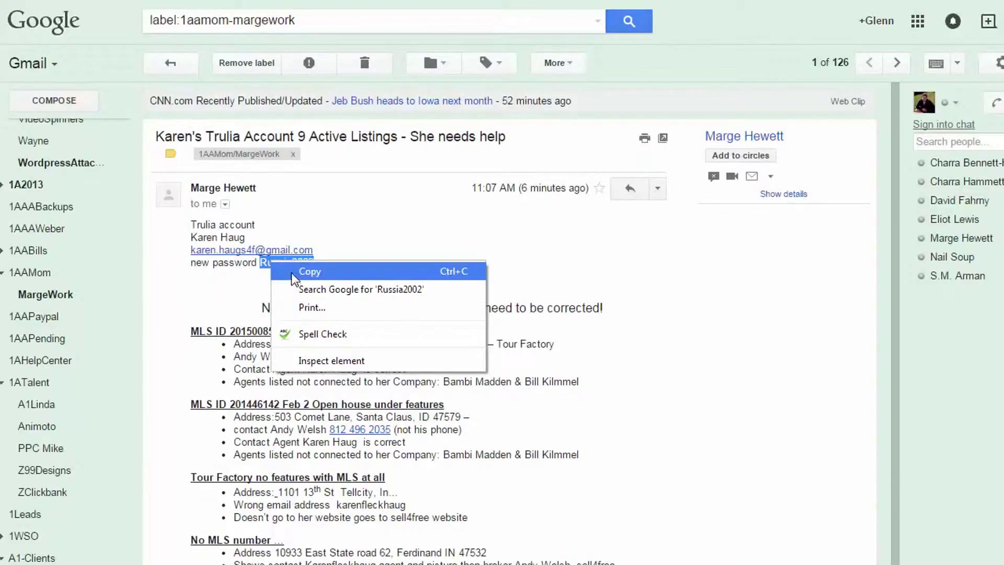
pyautogui.click(291, 272)
# Back in Trulia's Log in dialog, bring up paste options in the Password field.
pyautogui.hotkey('alt', 'Tab')
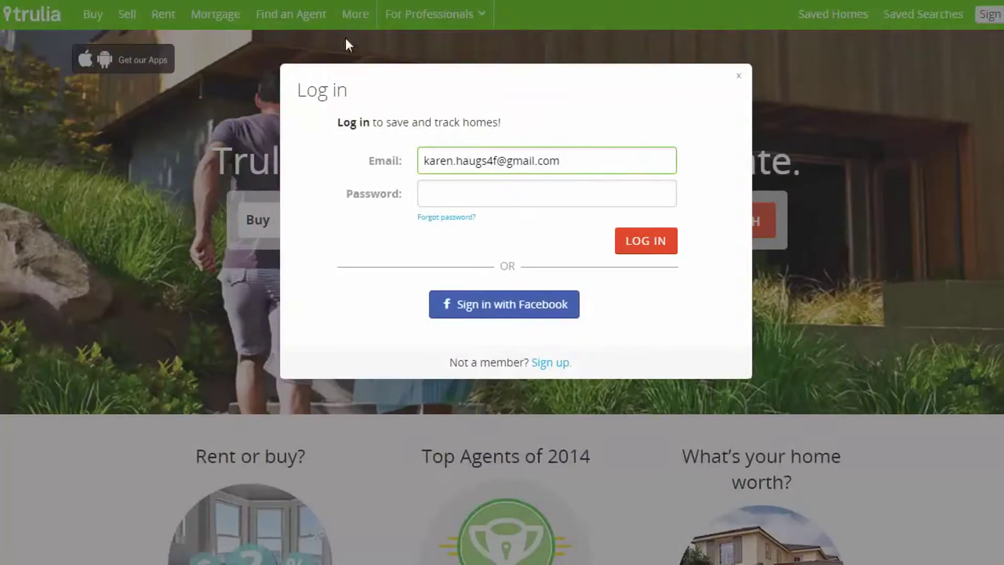
pyautogui.click(448, 194)
pyautogui.rightClick(445, 195)
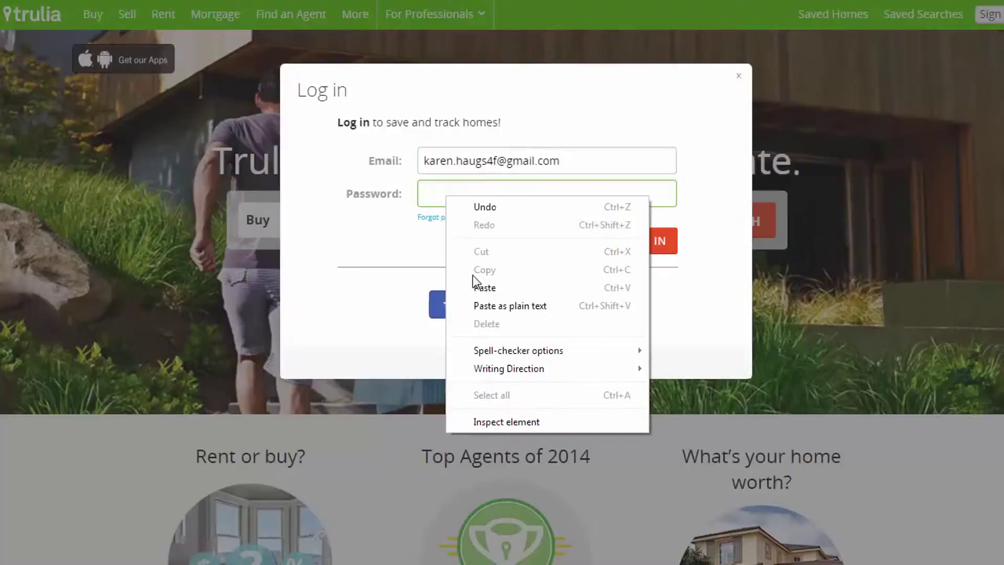
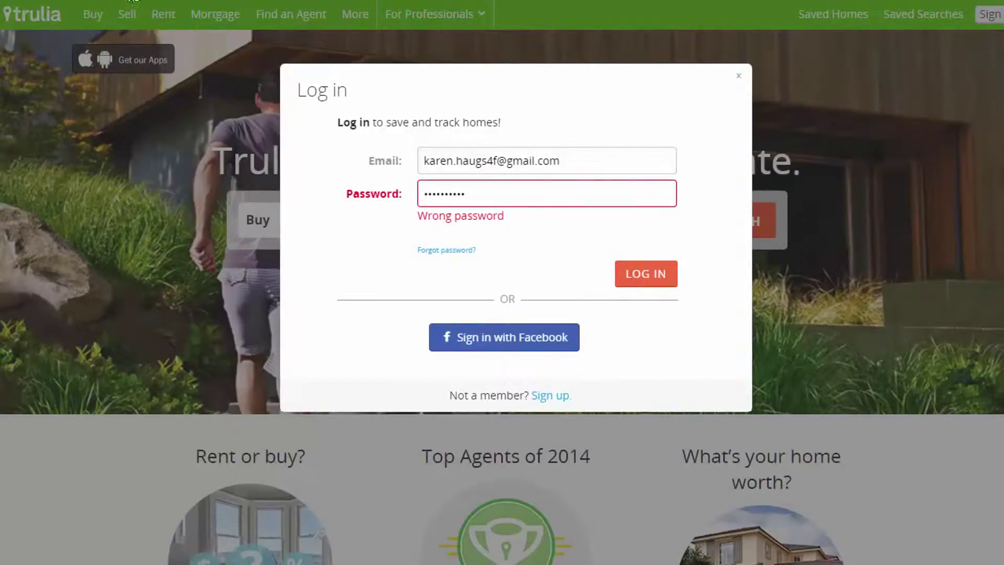
# Copy the new account password from the Gmail note.
pyautogui.hotkey('alt', 'Tab')
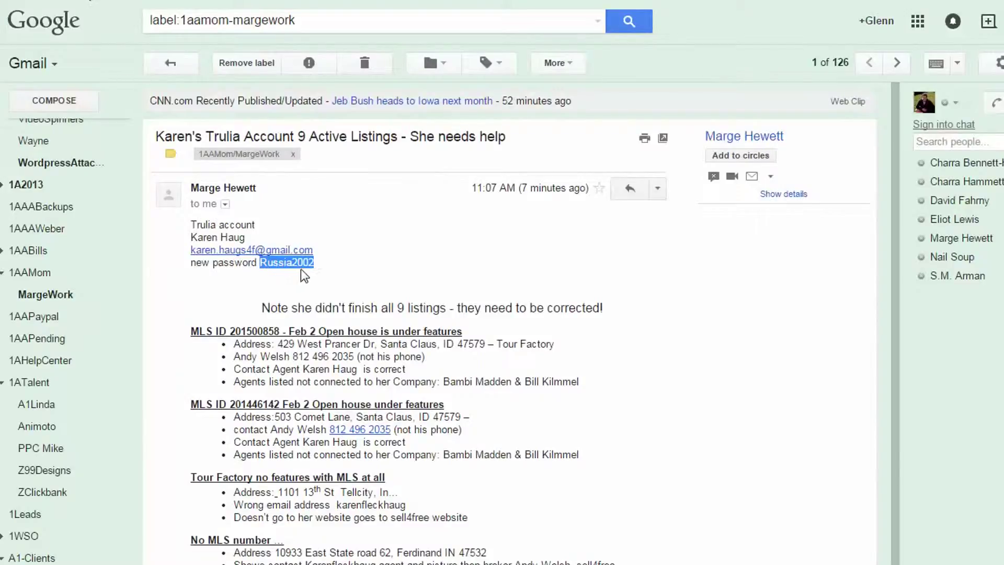
pyautogui.rightClick(304, 264)
pyautogui.click(337, 274)
# Replace Trulia's login password with the new one from the note and retry logging in.
pyautogui.click(354, 1)
pyautogui.click(482, 195)
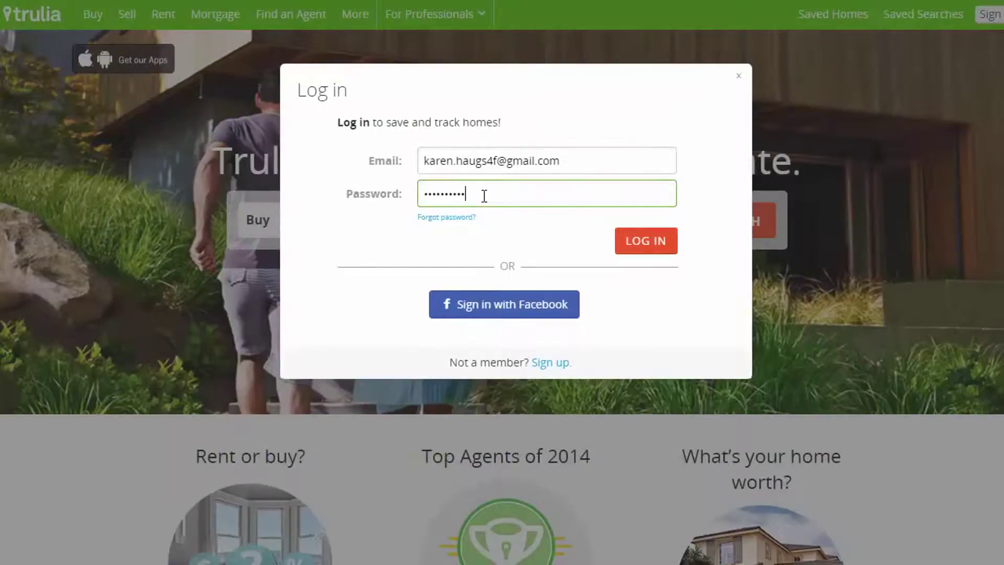
pyautogui.hotkey('ctrl', 'a')
pyautogui.click(646, 243)
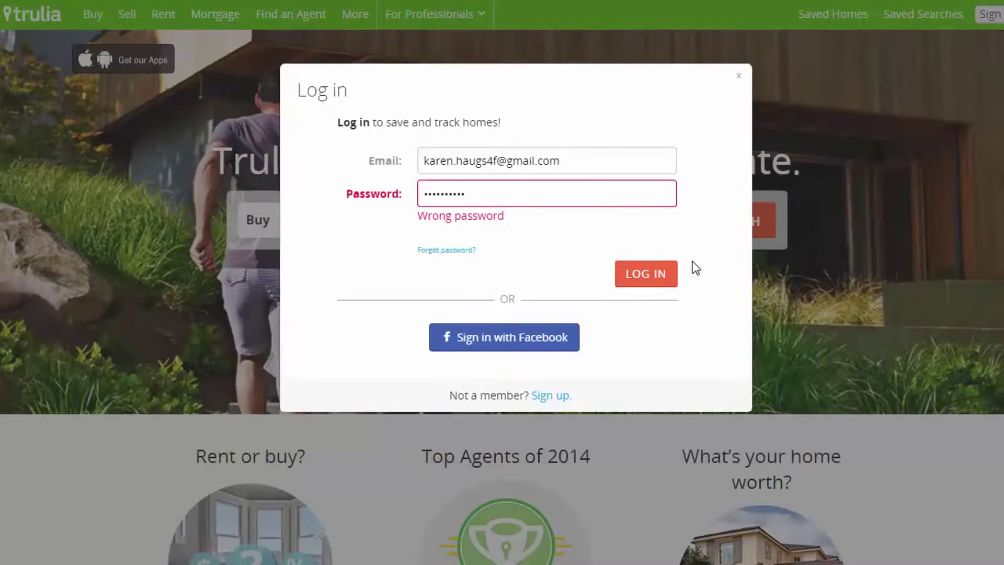
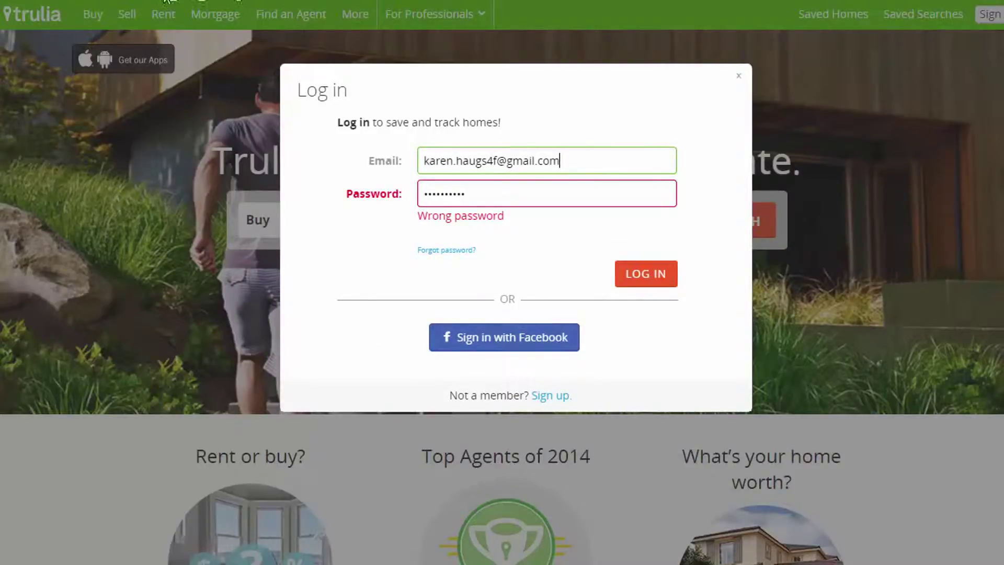
# Copy the first listing's MLS ID 201500858 from the Gmail notes and return to Trulia.
pyautogui.hotkey('alt', 'Tab')
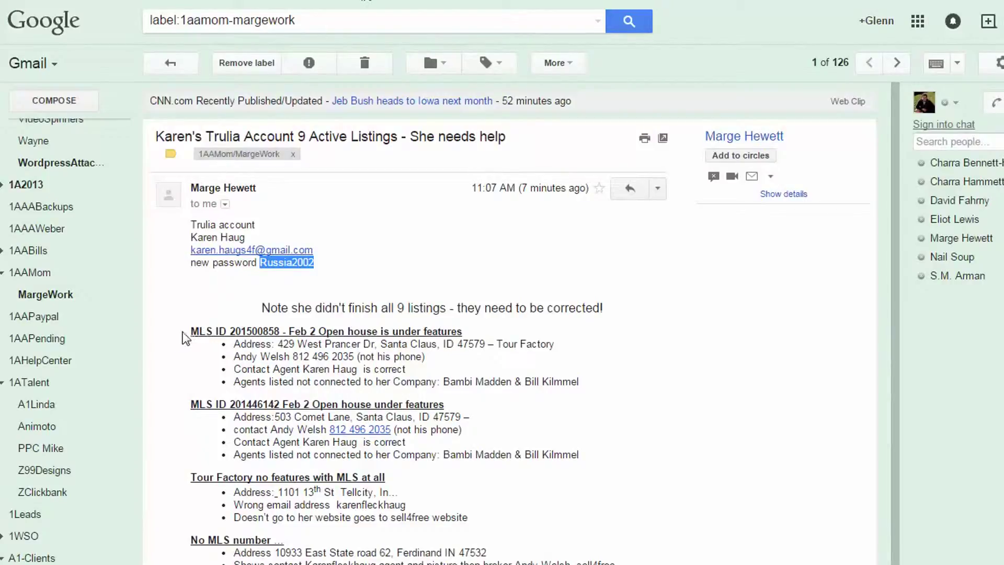
pyautogui.moveTo(191, 332); pyautogui.dragTo(281, 334)
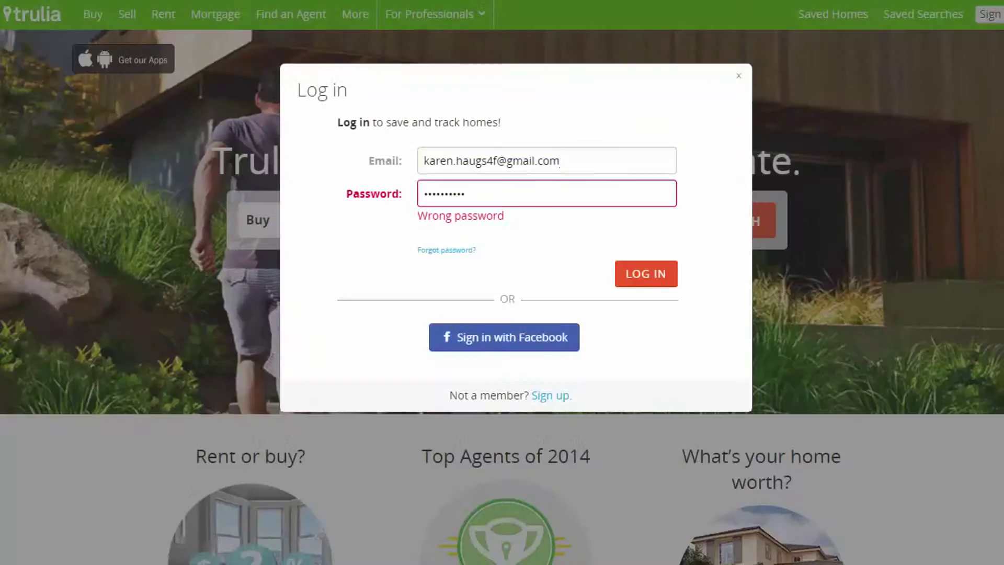
pyautogui.click(559, 160)
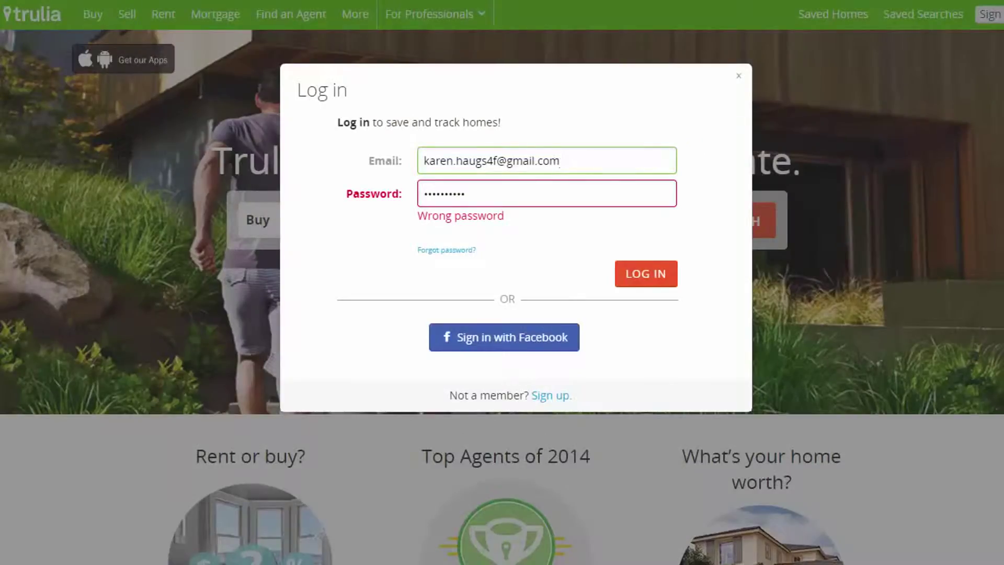
pyautogui.hotkey('ctrl', 'l')
pyautogui.write('w')
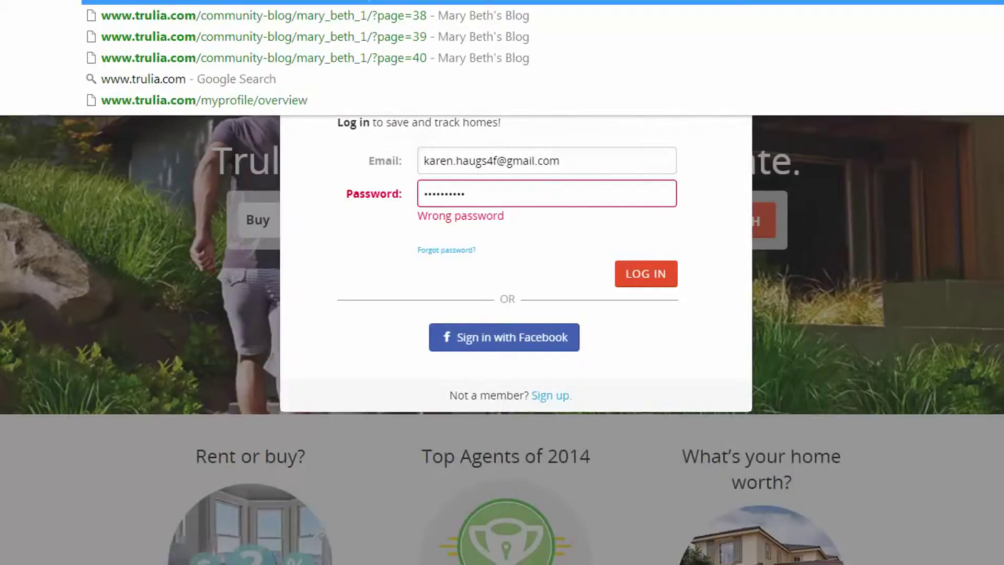
pyautogui.press('Escape')
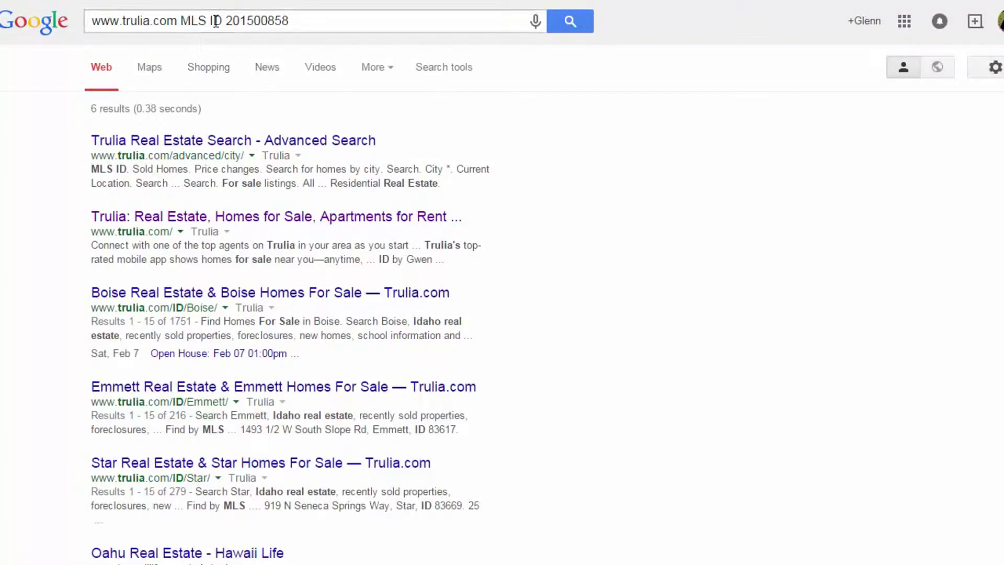
pyautogui.click(190, 22)
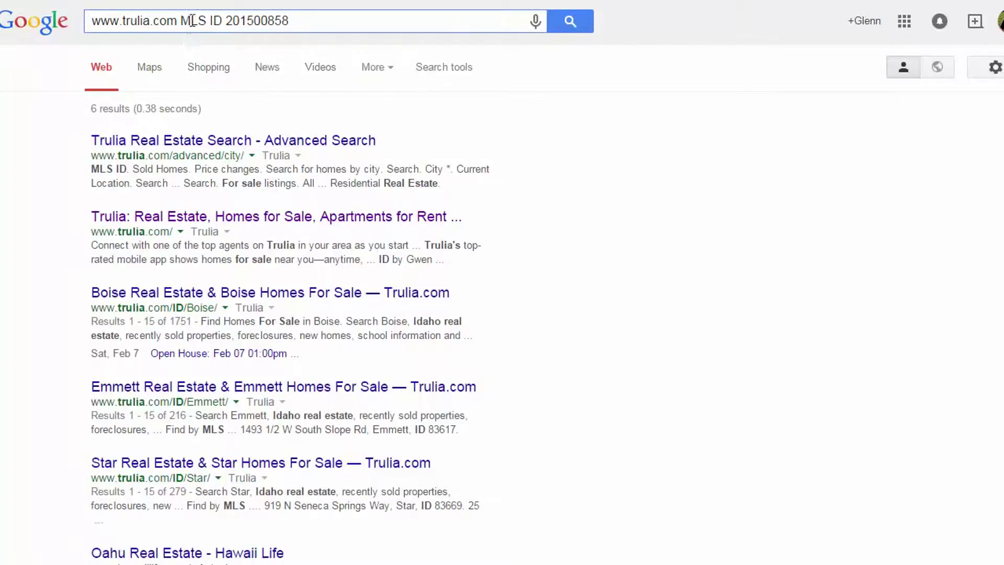
pyautogui.hotkey('ctrl', 'Tab')
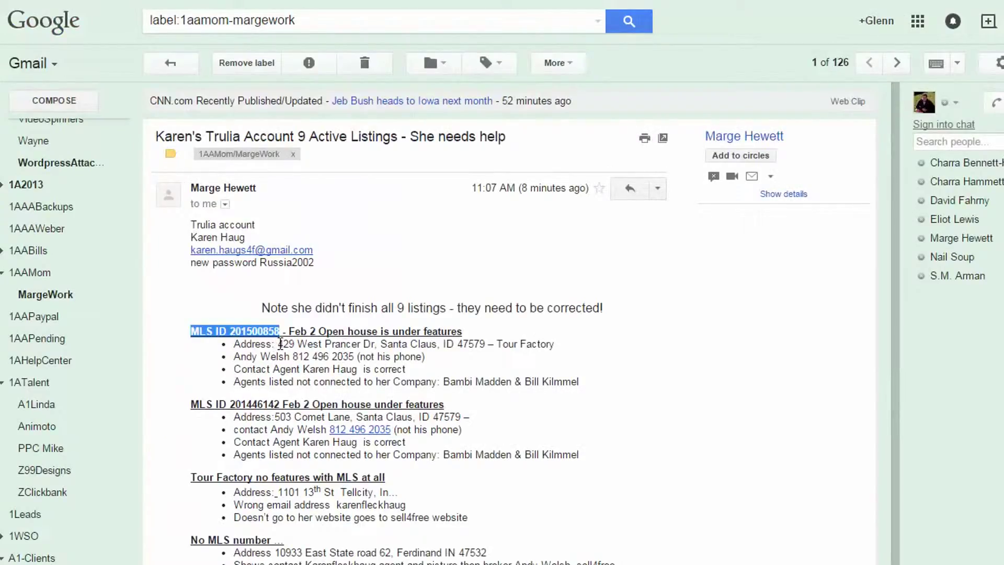
pyautogui.moveTo(278, 347); pyautogui.dragTo(437, 347)
pyautogui.hotkey('ctrl', 'c')
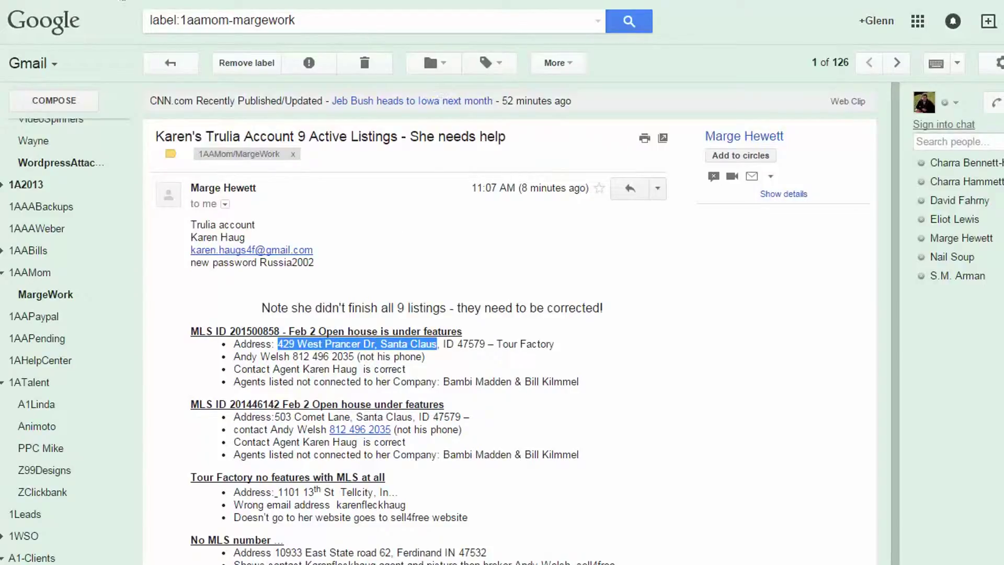
pyautogui.click(183, 1)
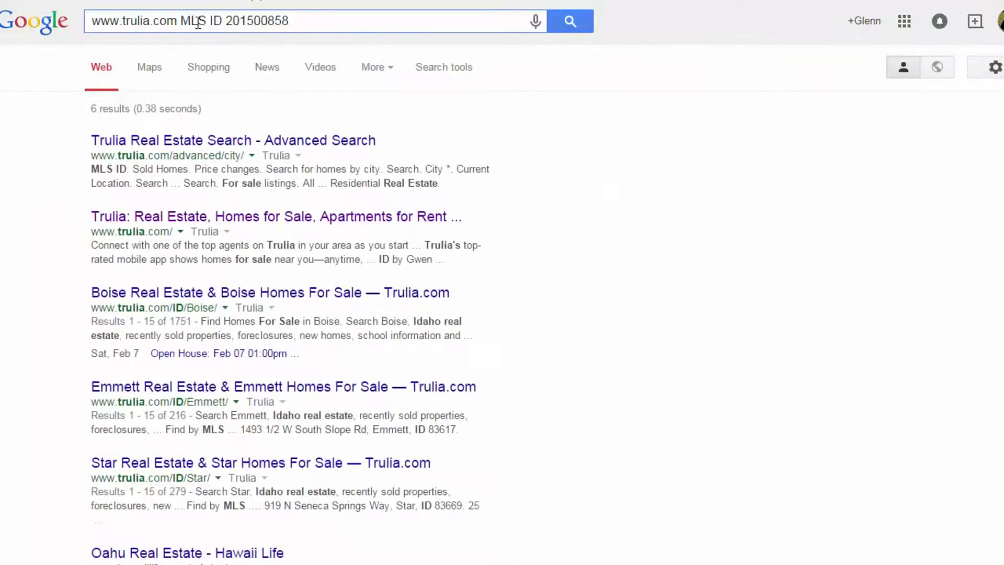
pyautogui.moveTo(181, 21); pyautogui.dragTo(361, 22)
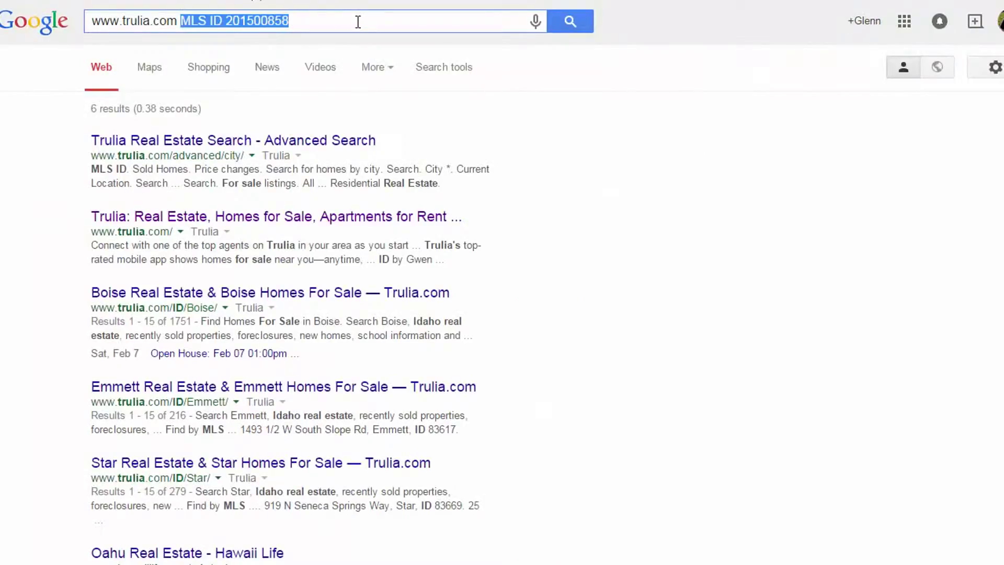
pyautogui.hotkey('ctrl', 'v')
pyautogui.press('Return')
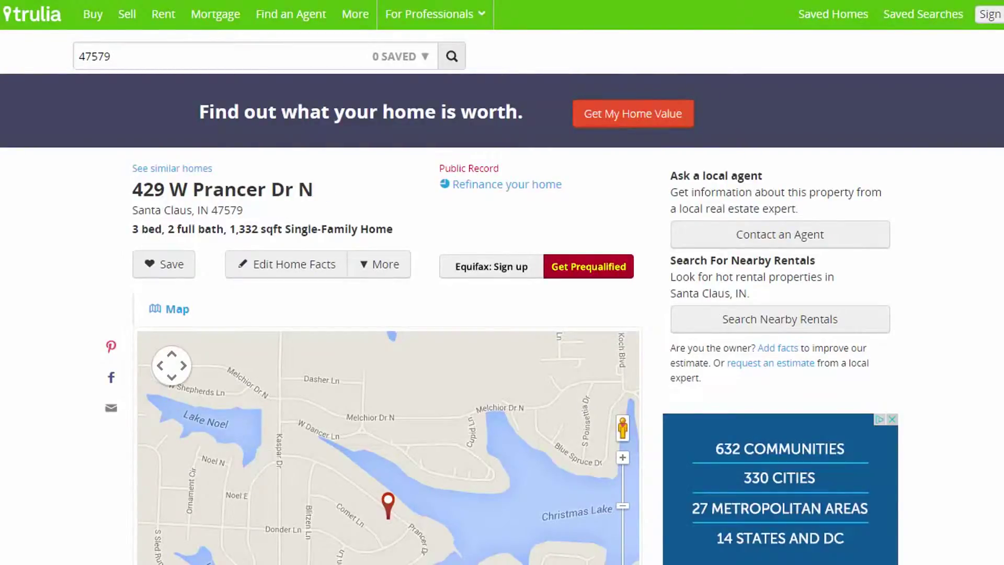
pyautogui.hotkey('alt', 'Left')
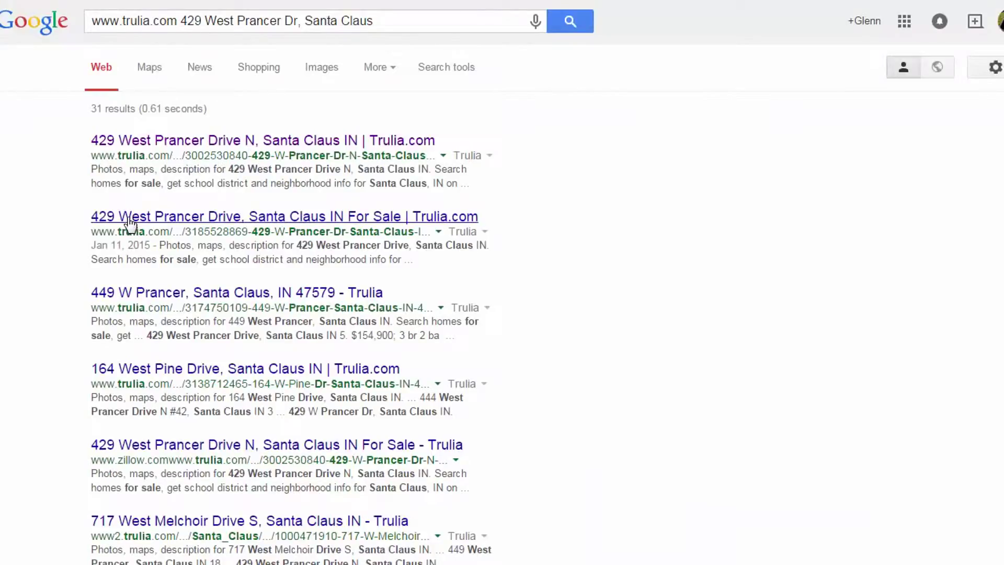
pyautogui.click(126, 217)
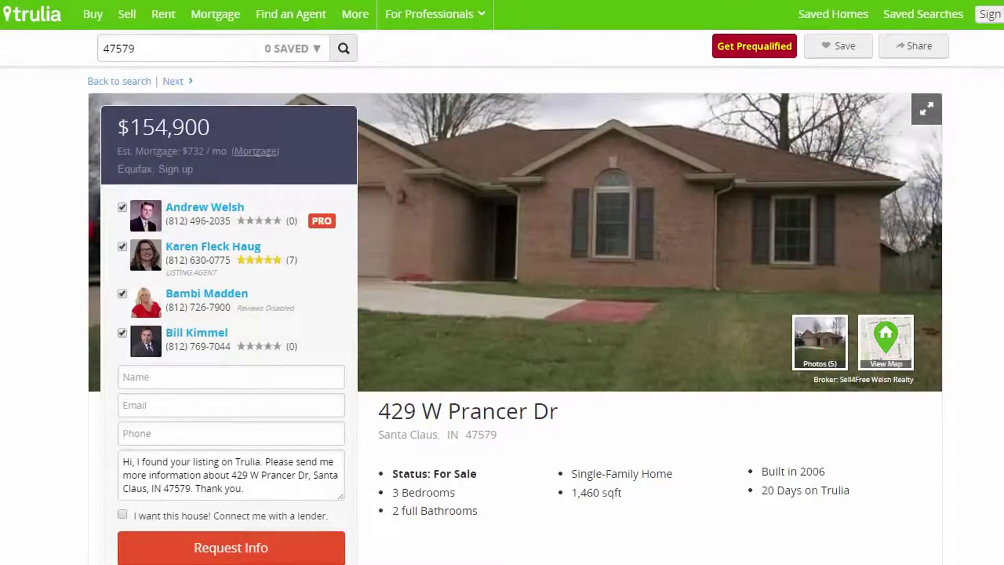
pyautogui.hotkey('ctrl', 'Tab')
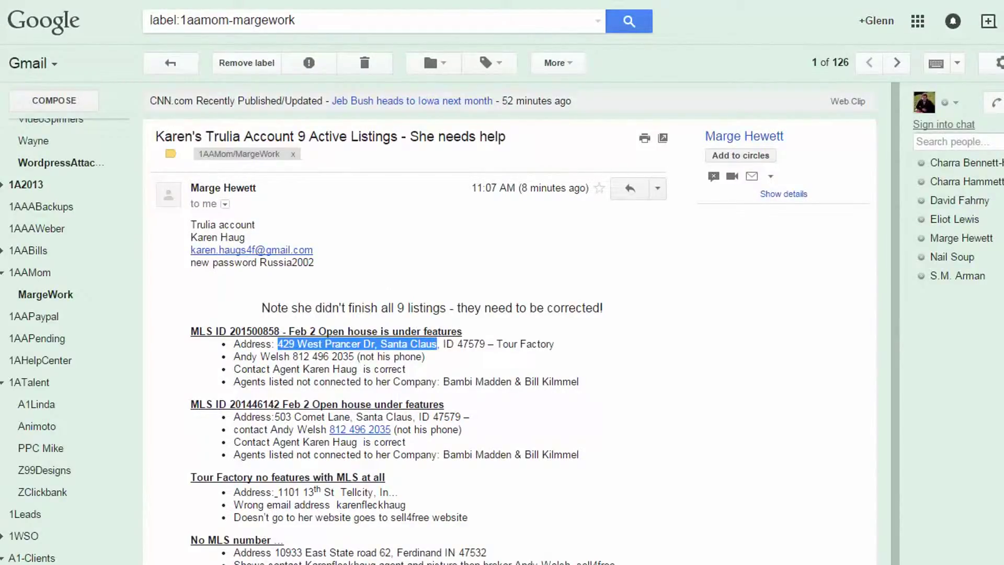
pyautogui.hotkey('ctrl', 'Tab')
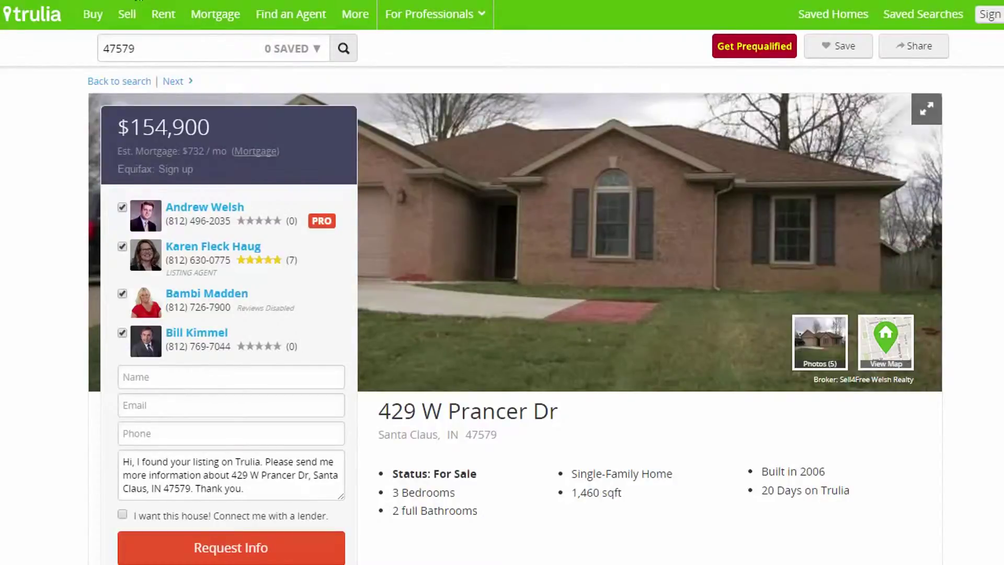
pyautogui.hotkey('ctrl', 'Tab')
pyautogui.hotkey('alt', 'Tab')
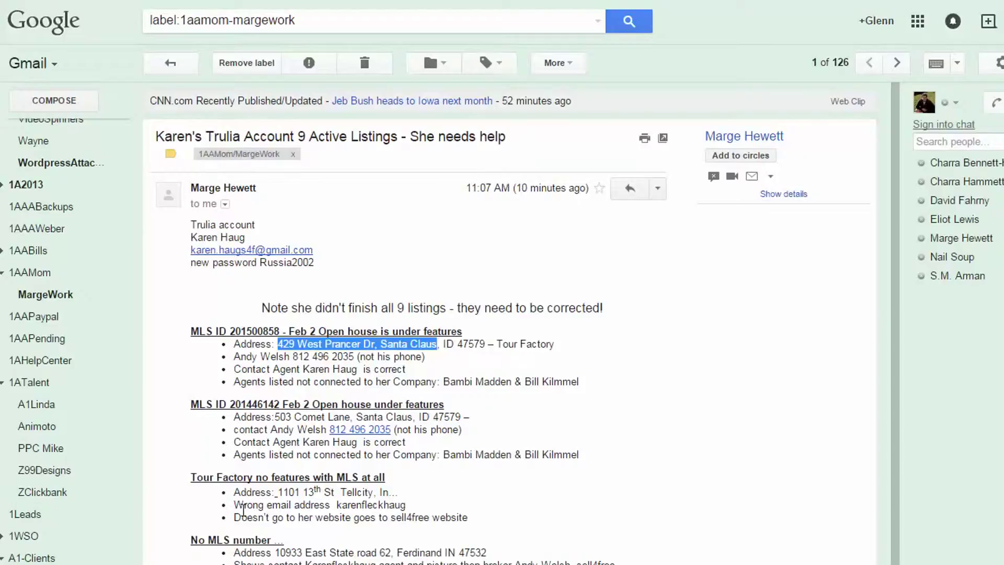
pyautogui.moveTo(281, 492); pyautogui.dragTo(388, 492)
pyautogui.rightClick(312, 491)
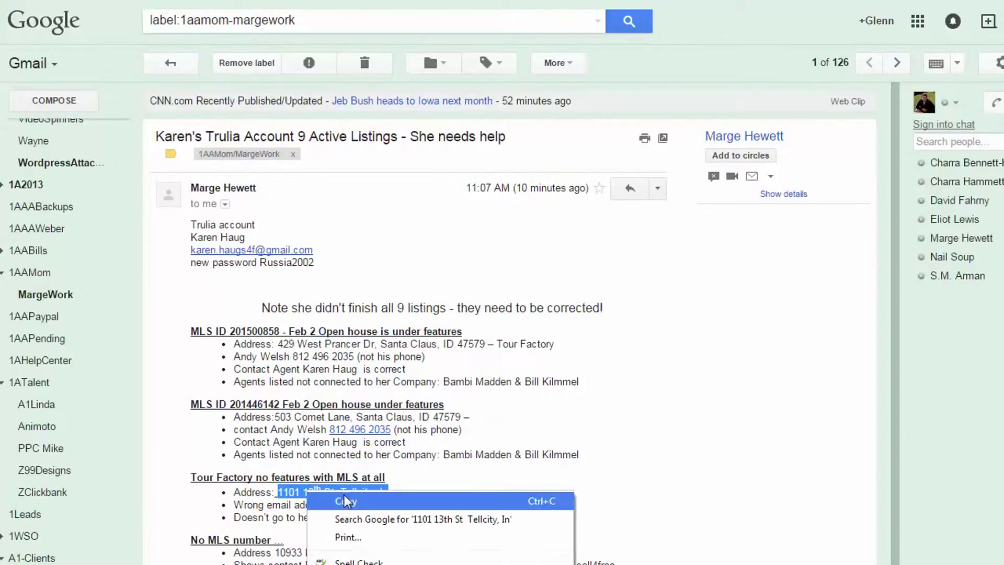
pyautogui.click(352, 497)
pyautogui.hotkey('ctrl', 'Tab')
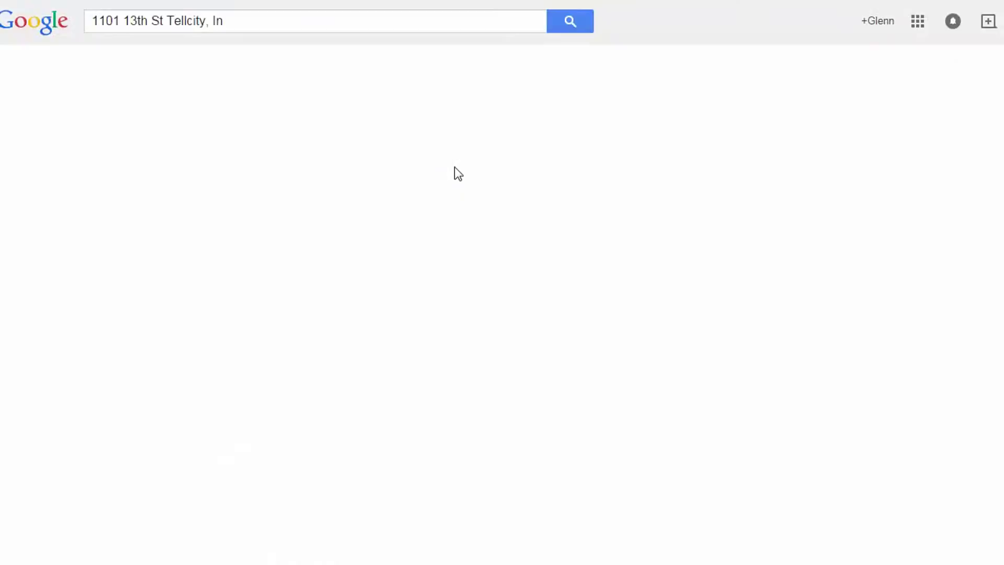
pyautogui.scroll(-3, 689, 298)
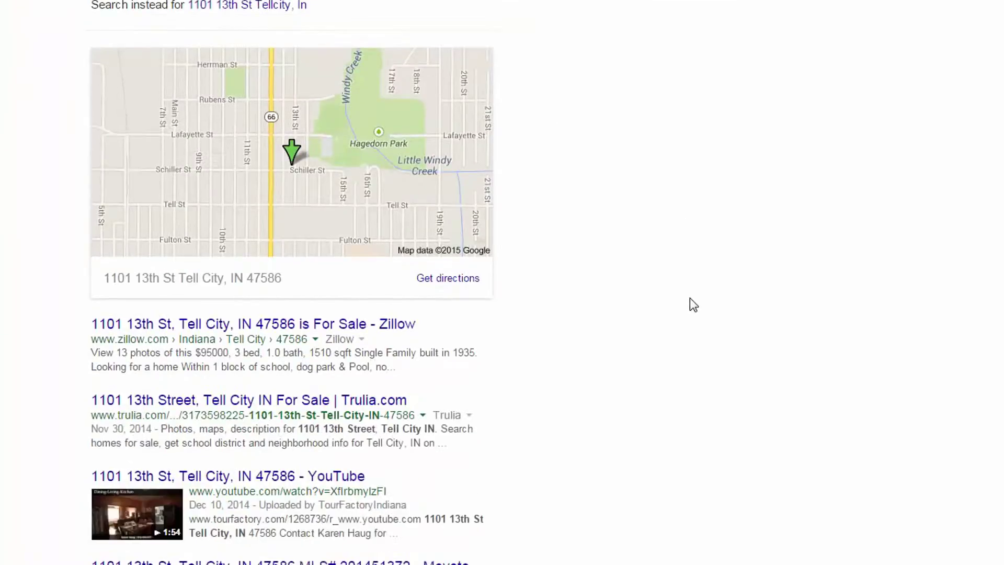
pyautogui.scroll(-3, 690, 298)
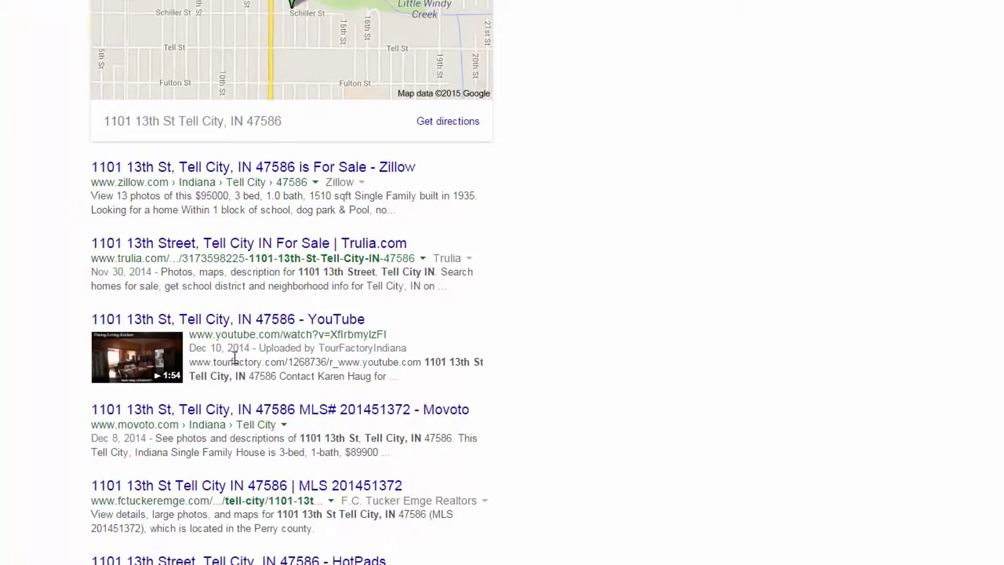
pyautogui.click(181, 320)
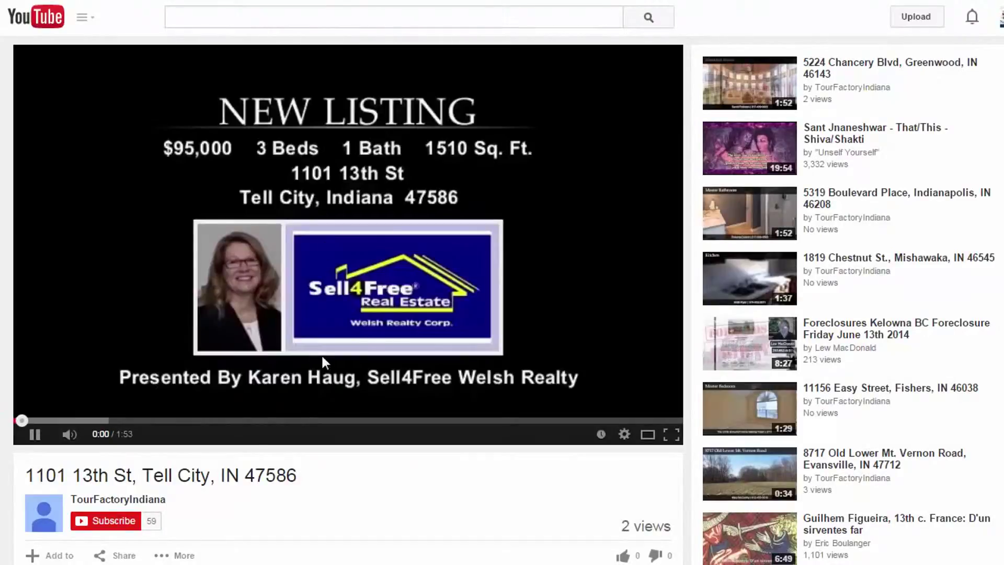
# Pause the tour video and read through its description.
pyautogui.click(35, 434)
pyautogui.scroll(-2, 251, 473)
pyautogui.scroll(-2, 262, 474)
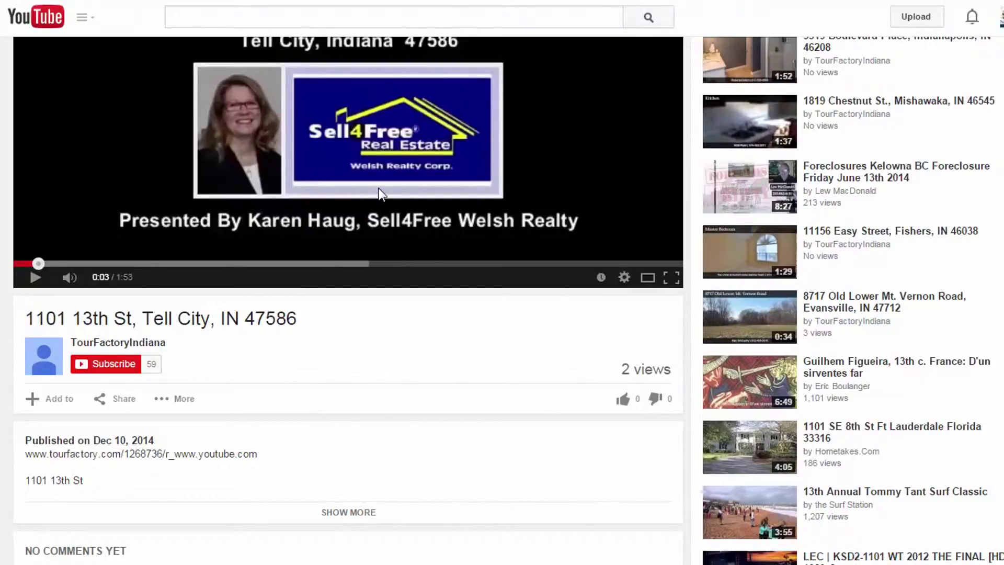
pyautogui.scroll(3, 378, 183)
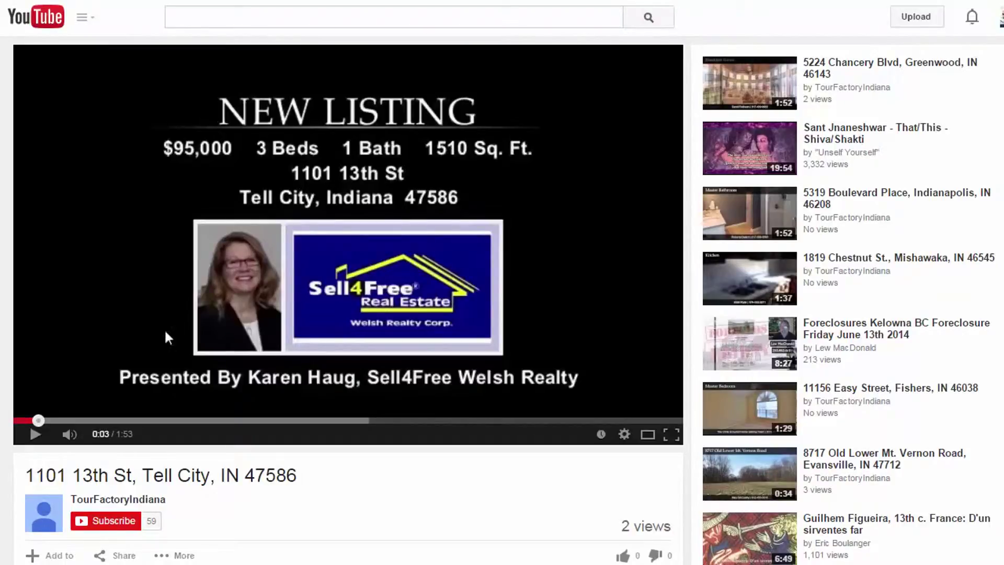
# Skip through the tour scenes to about 1:40, then return to the Gmail notes.
pyautogui.click(86, 419)
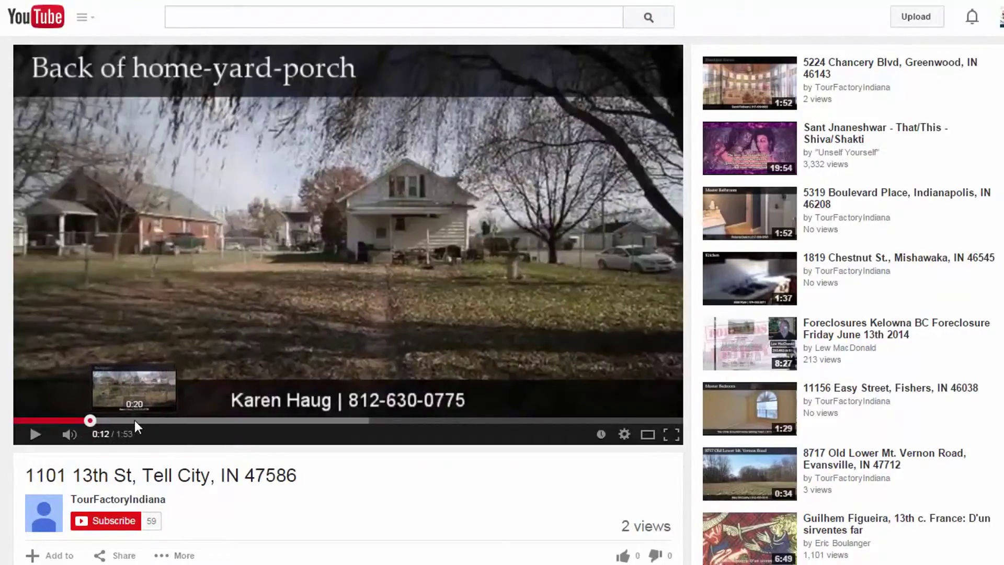
pyautogui.click(135, 419)
pyautogui.moveTo(243, 419); pyautogui.dragTo(403, 418)
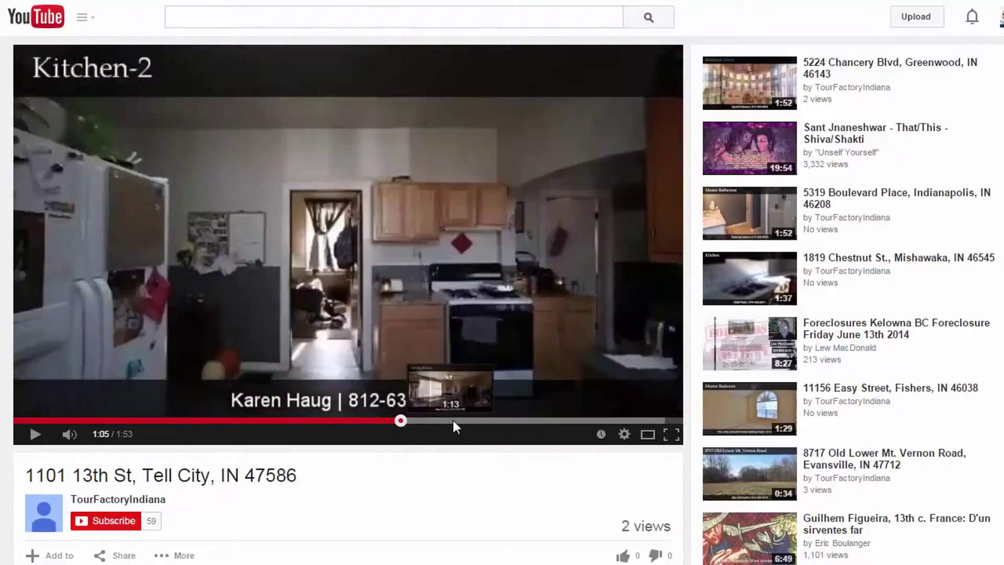
pyautogui.click(485, 420)
pyautogui.click(547, 420)
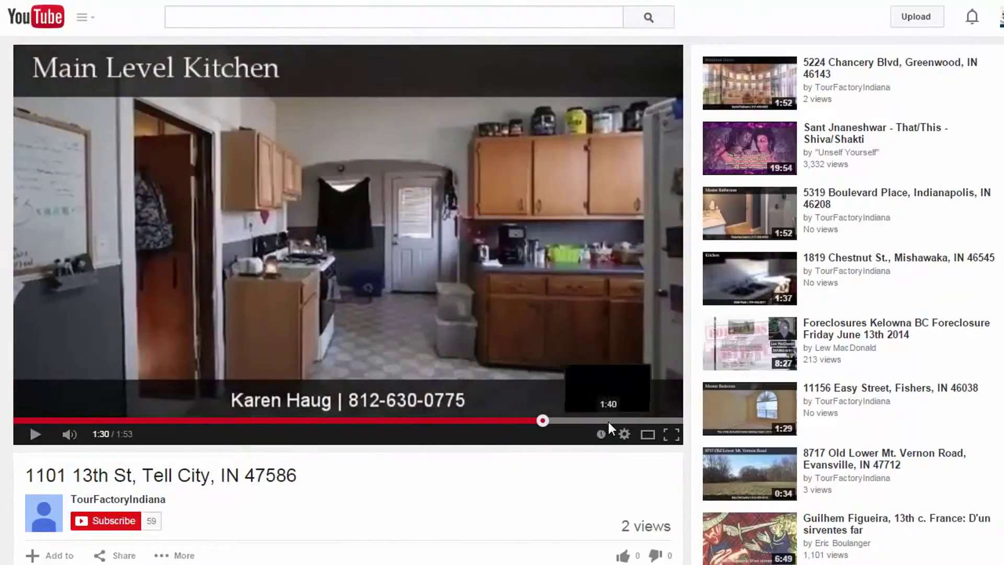
pyautogui.click(606, 420)
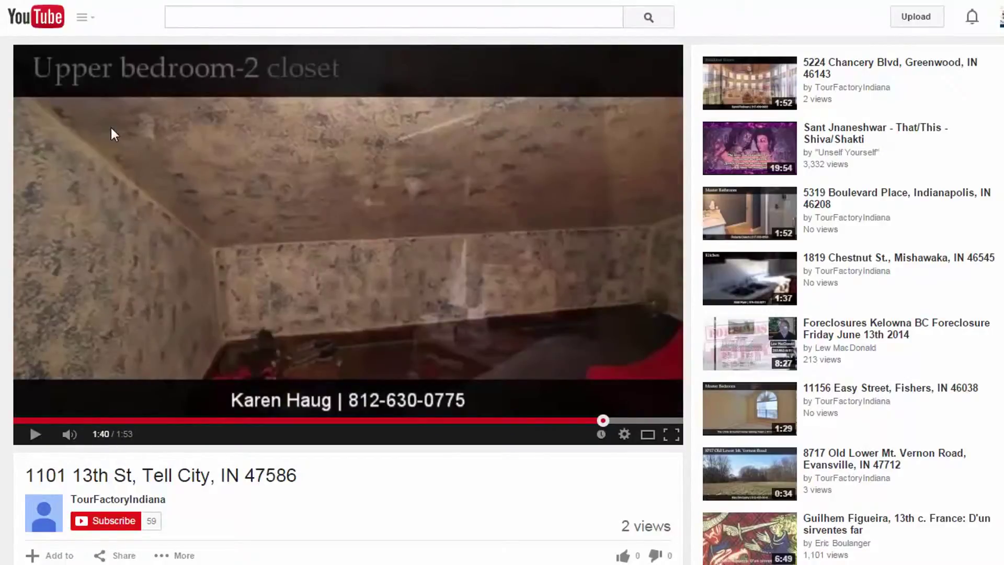
pyautogui.hotkey('alt', 'Tab')
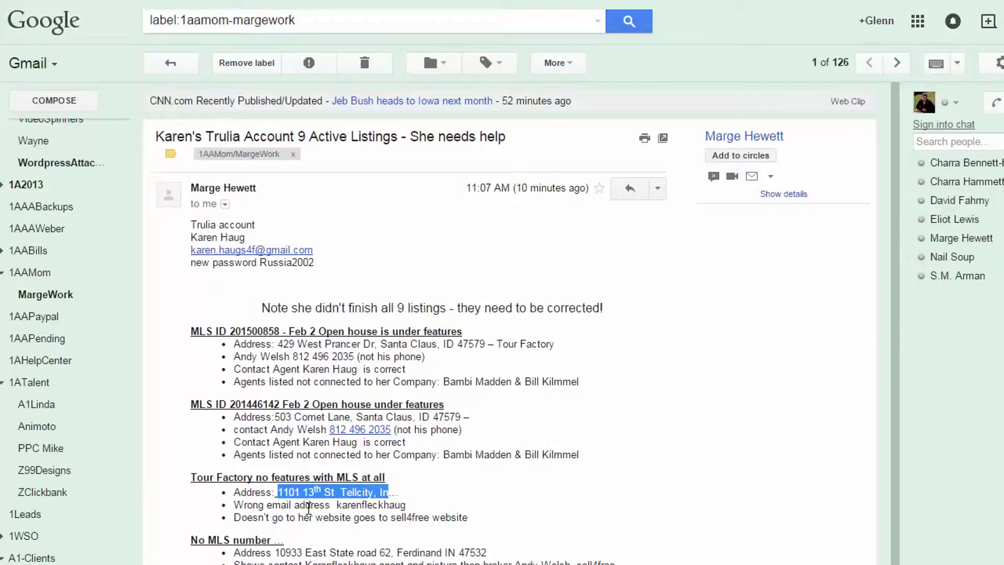
# Copy the Ferdinand, IN street address listed under No MLS number in the notes.
pyautogui.click(325, 501)
pyautogui.scroll(-2, 325, 501)
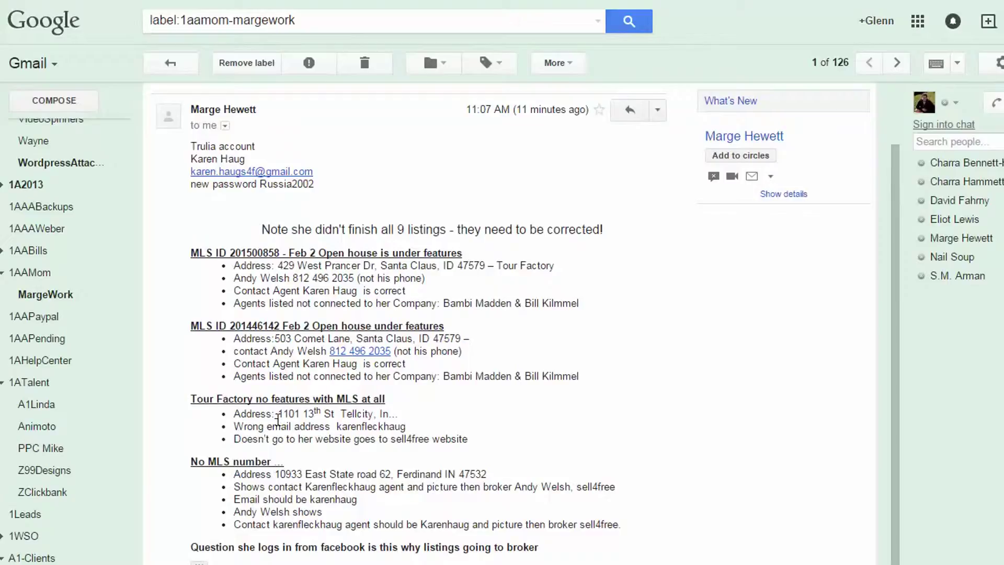
pyautogui.scroll(-2, 340, 457)
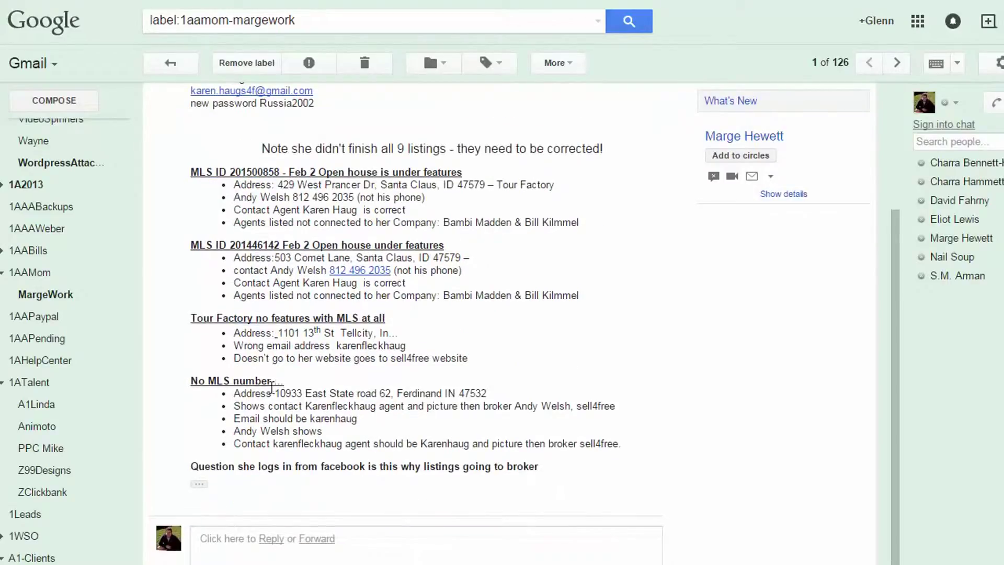
pyautogui.moveTo(277, 393); pyautogui.dragTo(487, 395)
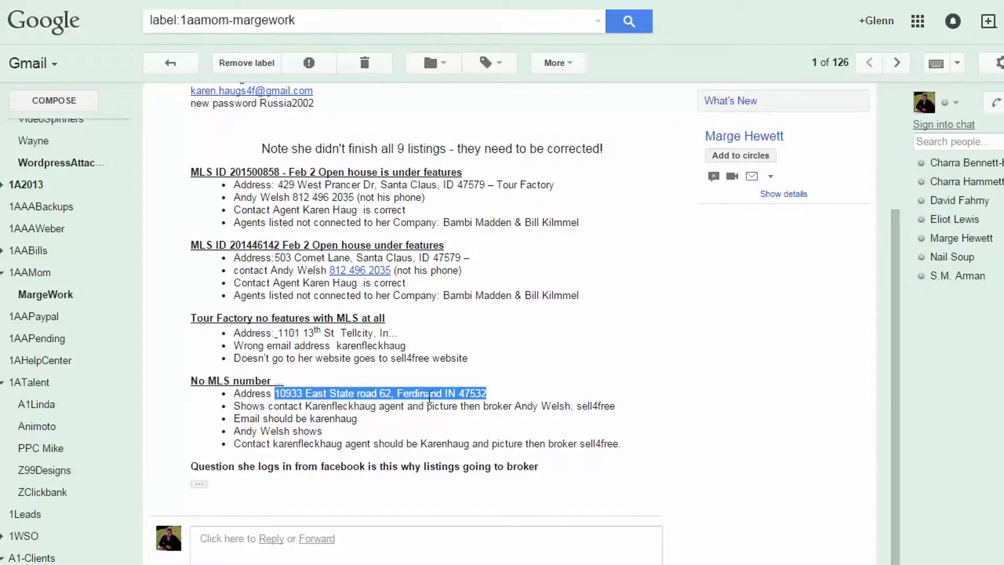
pyautogui.rightClick(361, 394)
pyautogui.click(405, 399)
pyautogui.rightClick(336, 393)
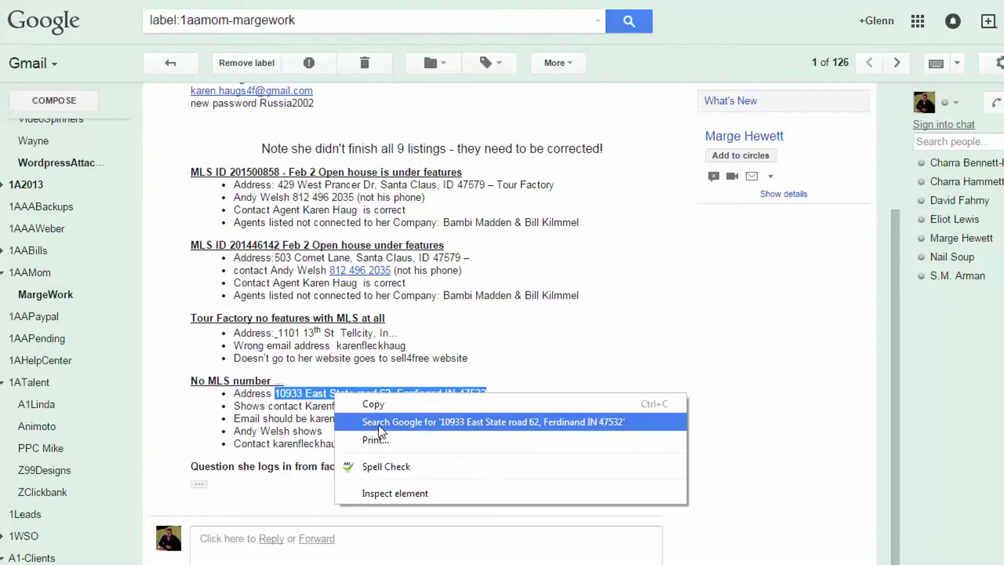
# Search Google for the Ferdinand address and scroll the results down to the Trulia listing.
pyautogui.click(501, 422)
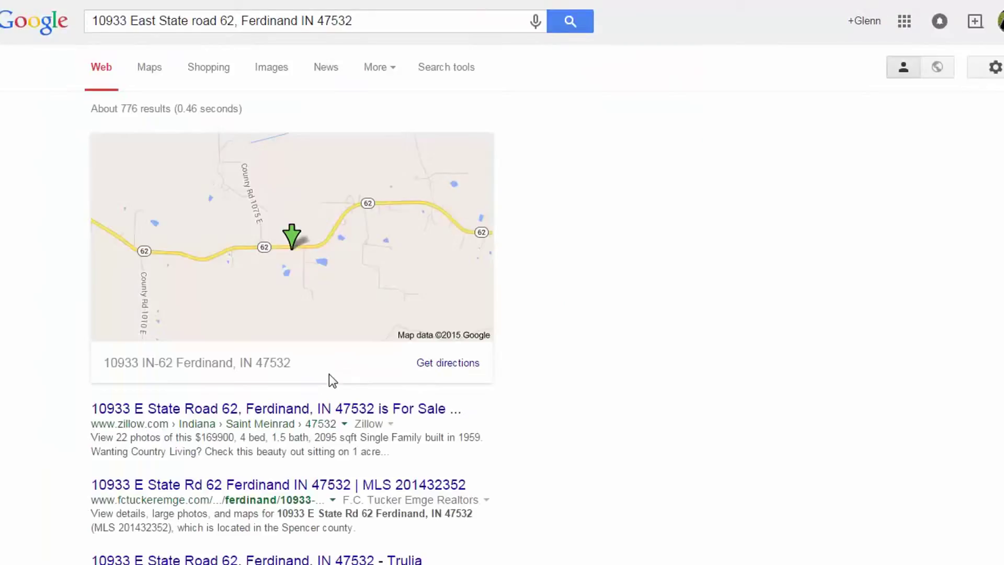
pyautogui.scroll(-1, 580, 404)
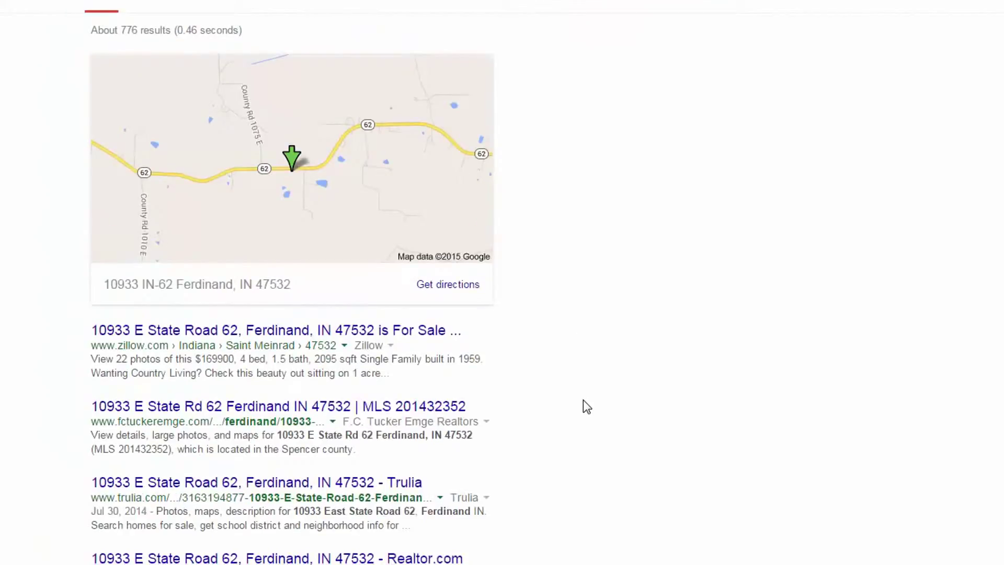
pyautogui.scroll(1, 584, 401)
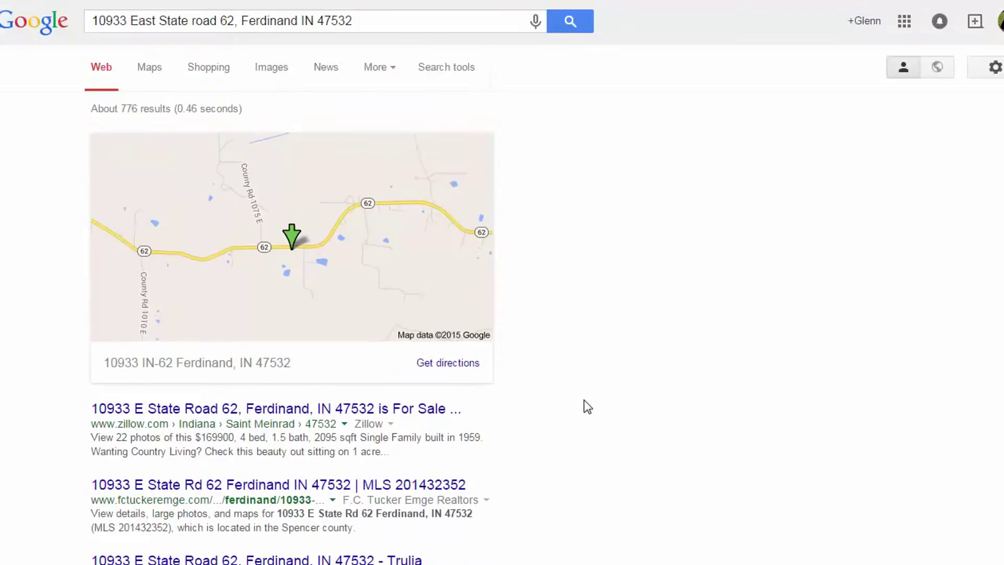
pyautogui.scroll(-3, 587, 406)
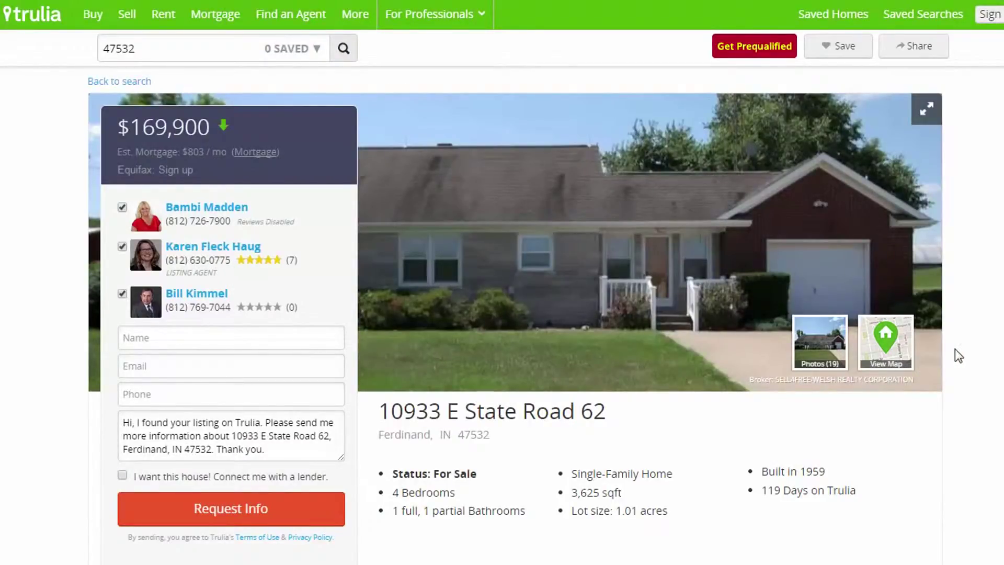
# Scroll to the Features of the $169,900 Ferdinand listing and open its virtual tour in a new window.
pyautogui.scroll(-10, 954, 349)
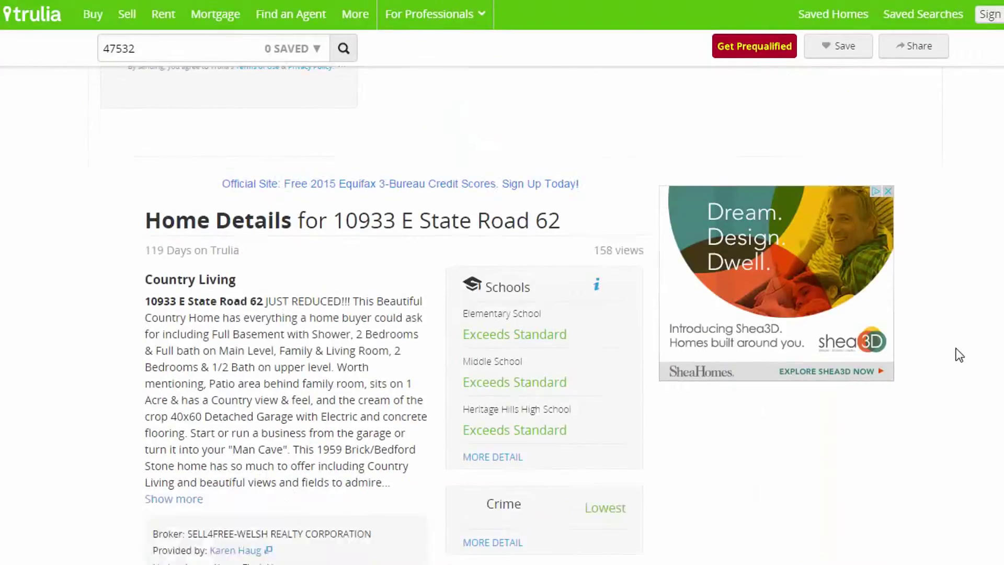
pyautogui.scroll(-2, 959, 354)
pyautogui.scroll(-3, 959, 355)
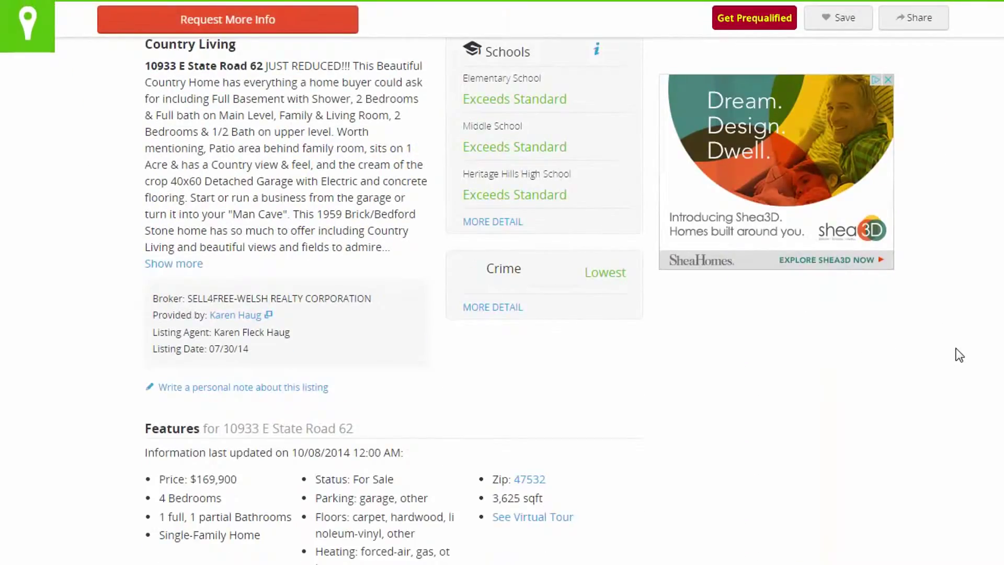
pyautogui.scroll(-3, 958, 354)
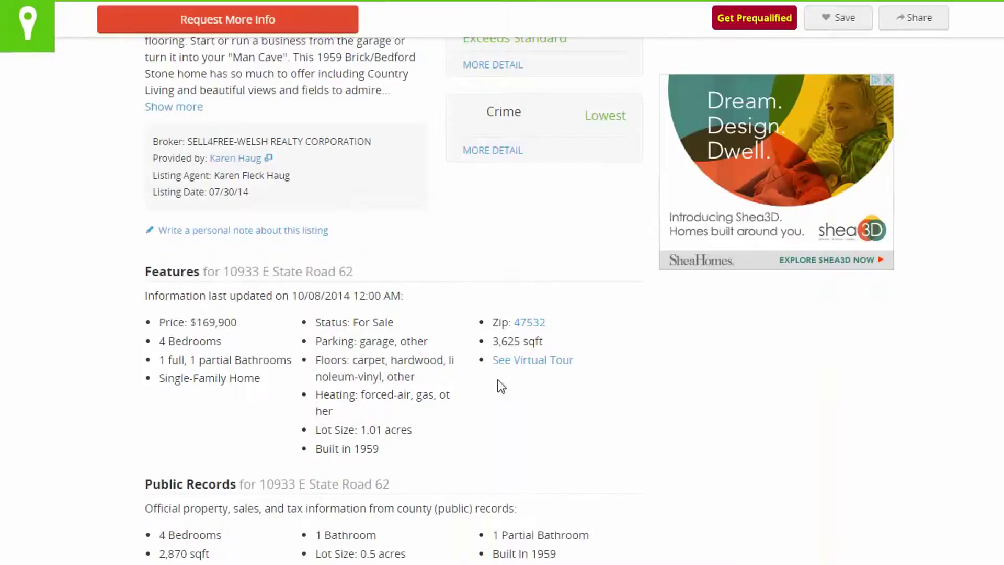
pyautogui.rightClick(524, 364)
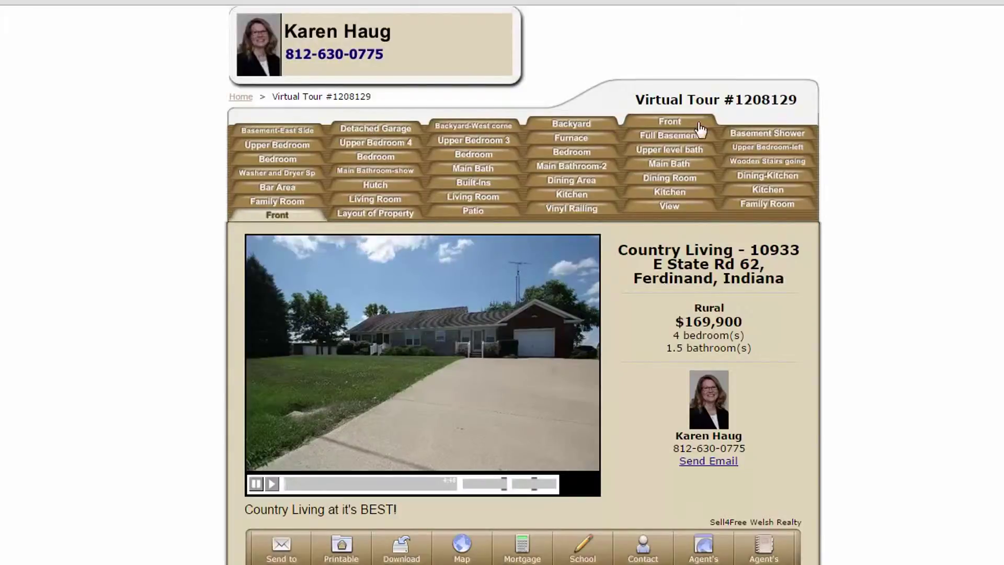
# Copy the web address of virtual tour #1208129, then close the tour window to return to Trulia.
pyautogui.scroll(-3, 824, 236)
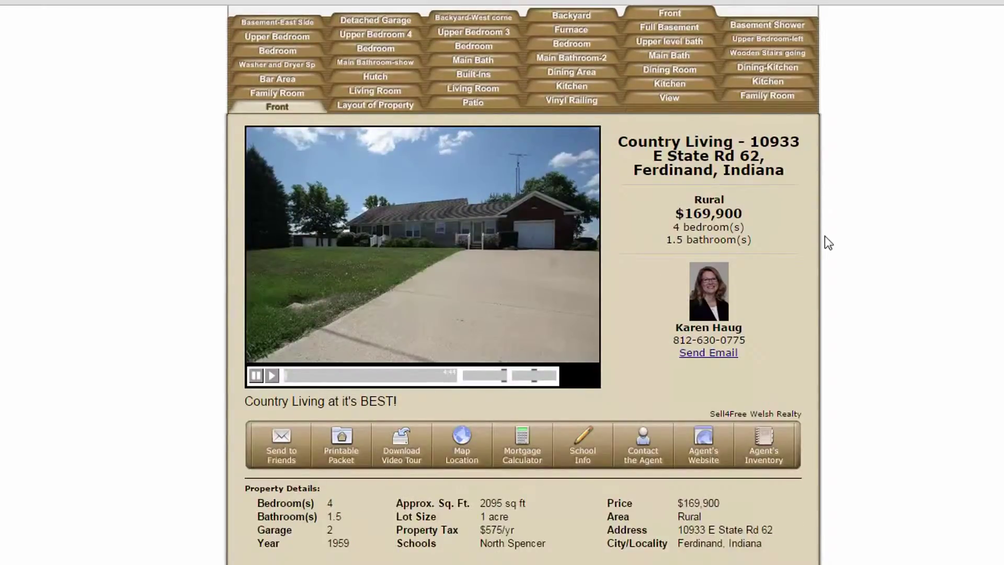
pyautogui.scroll(3, 824, 237)
pyautogui.rightClick(287, 1)
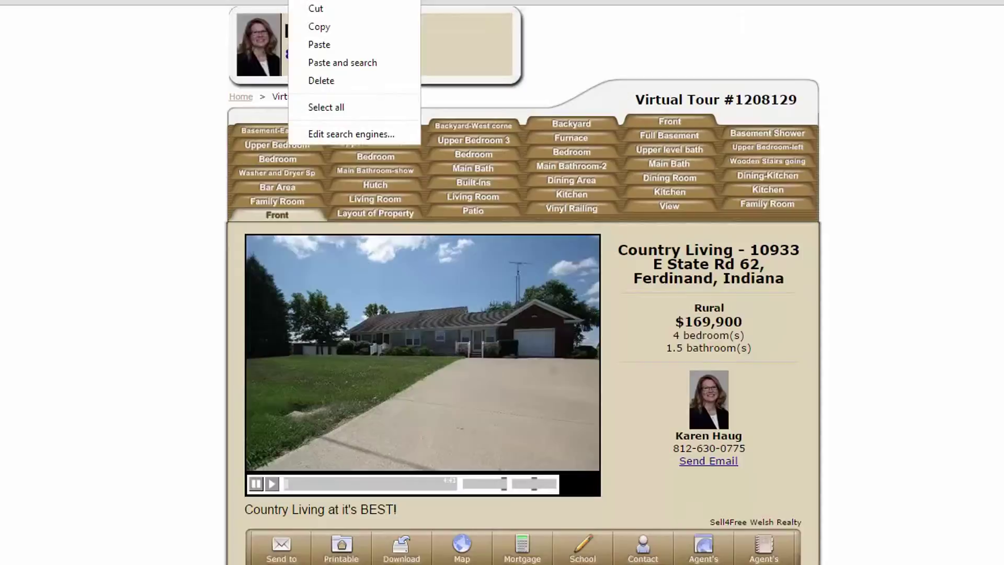
pyautogui.click(313, 24)
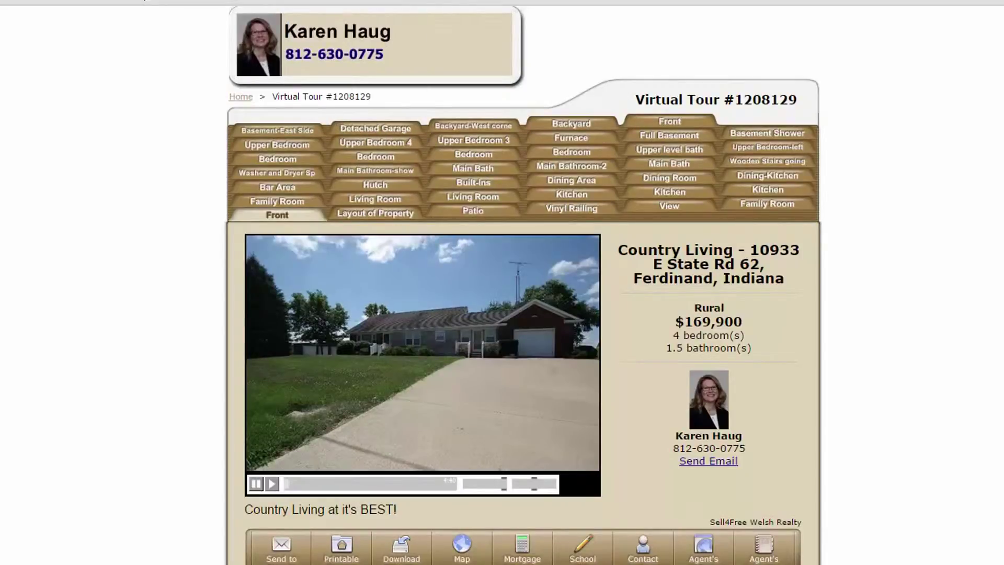
pyautogui.hotkey('ctrl', 'w')
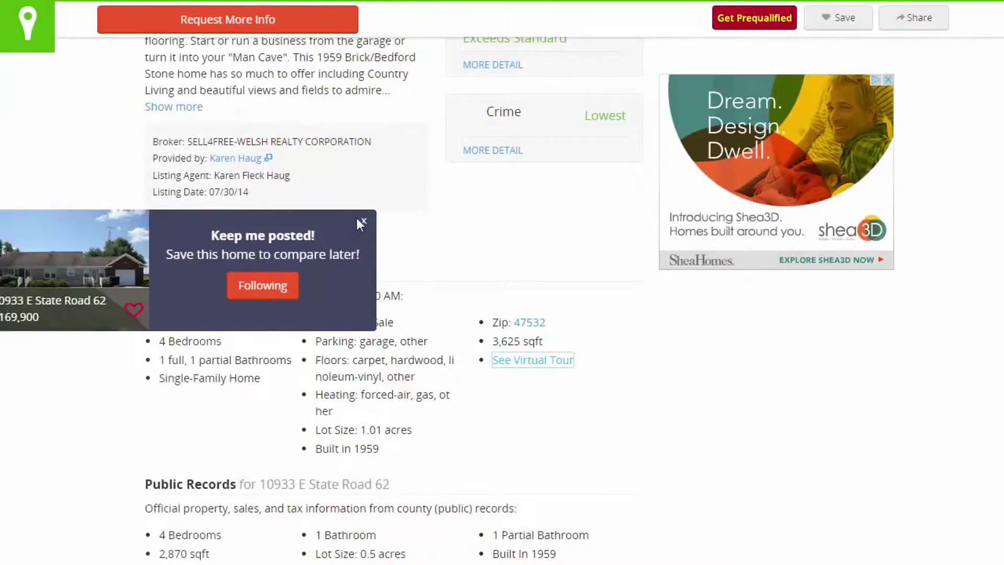
# Close the Keep me posted popup on the Ferdinand listing and switch back to the Gmail notes.
pyautogui.click(363, 224)
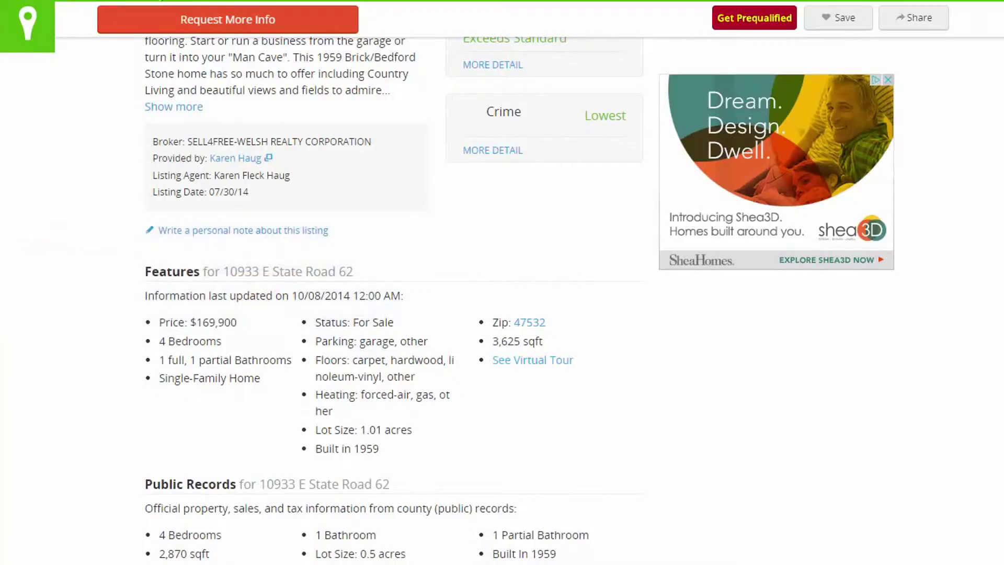
pyautogui.hotkey('alt', 'Tab')
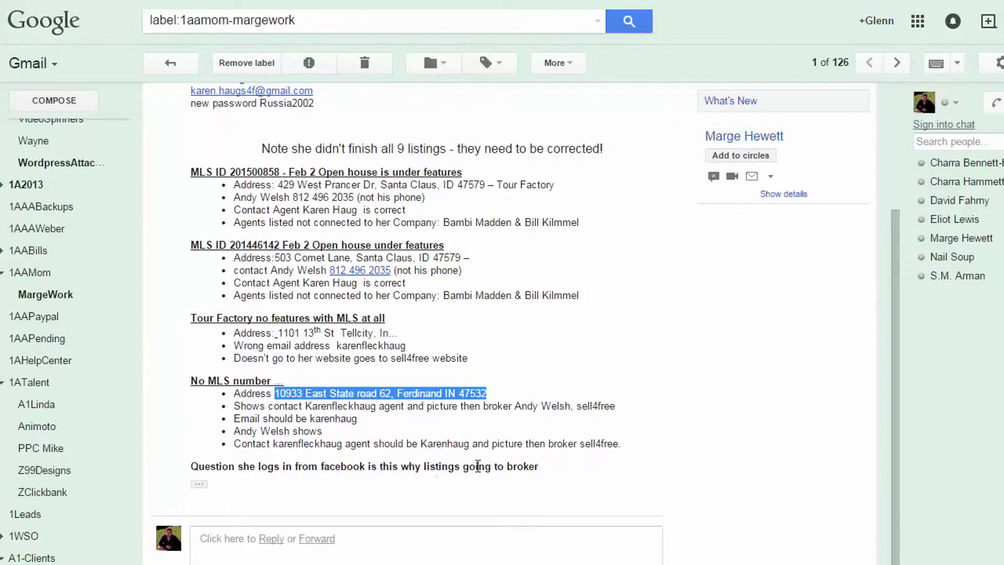
# Expand the trimmed end of the notes email with the ... button.
pyautogui.click(199, 483)
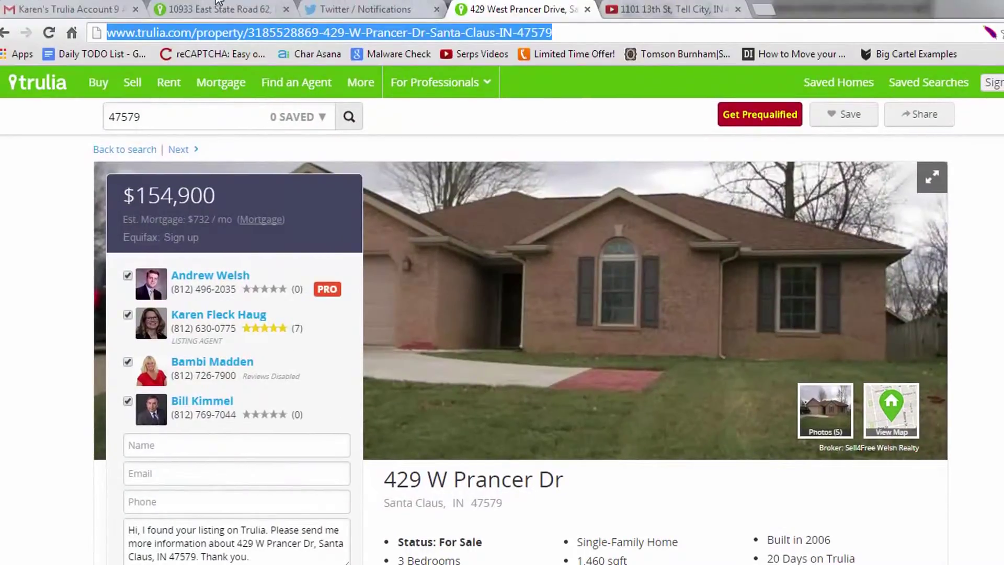
# Copy the $154,900 Santa Claus, IN listing's URL and return to the Gmail notes tab.
pyautogui.rightClick(190, 30)
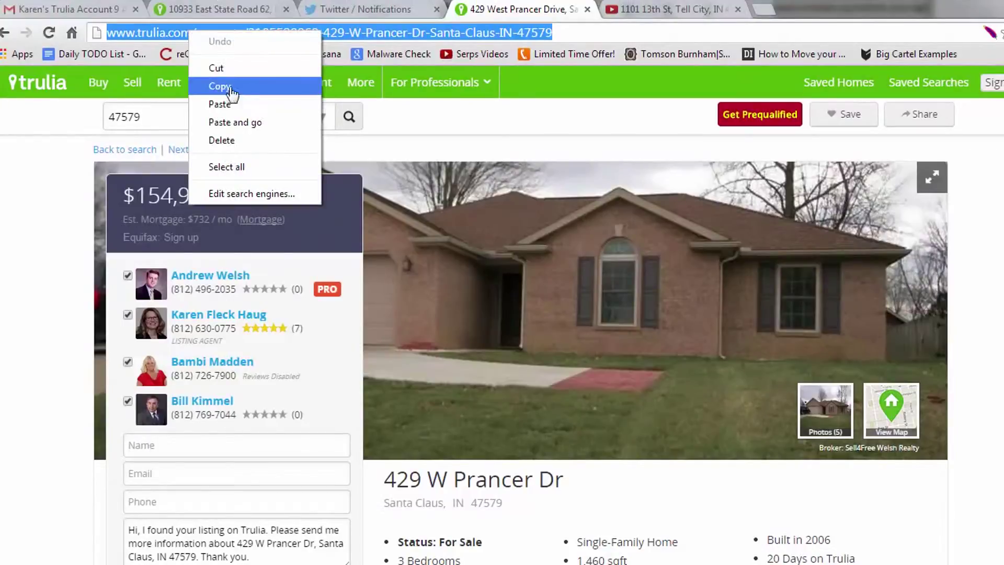
pyautogui.click(227, 86)
pyautogui.click(48, 12)
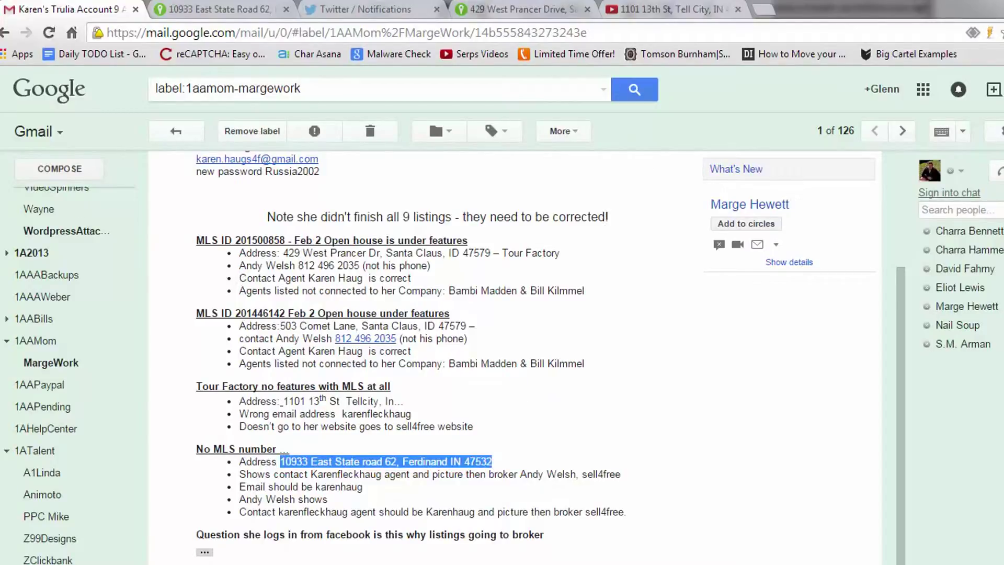
# In the signed-in agent's Trulia window, open My Leads from the account menu.
pyautogui.hotkey('ctrl', '4')
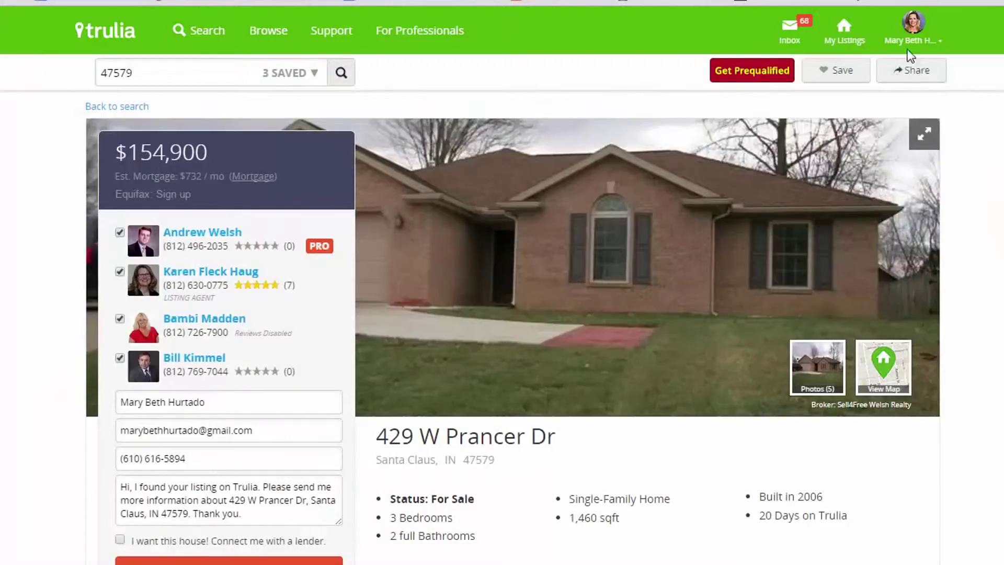
pyautogui.click(902, 43)
pyautogui.moveTo(912, 36)
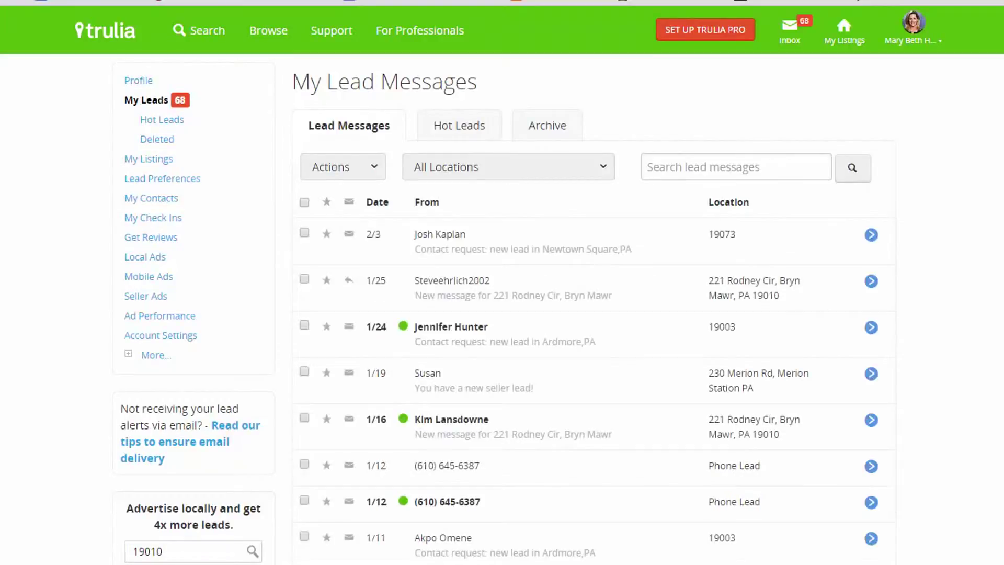
pyautogui.scroll(-2, 477, 396)
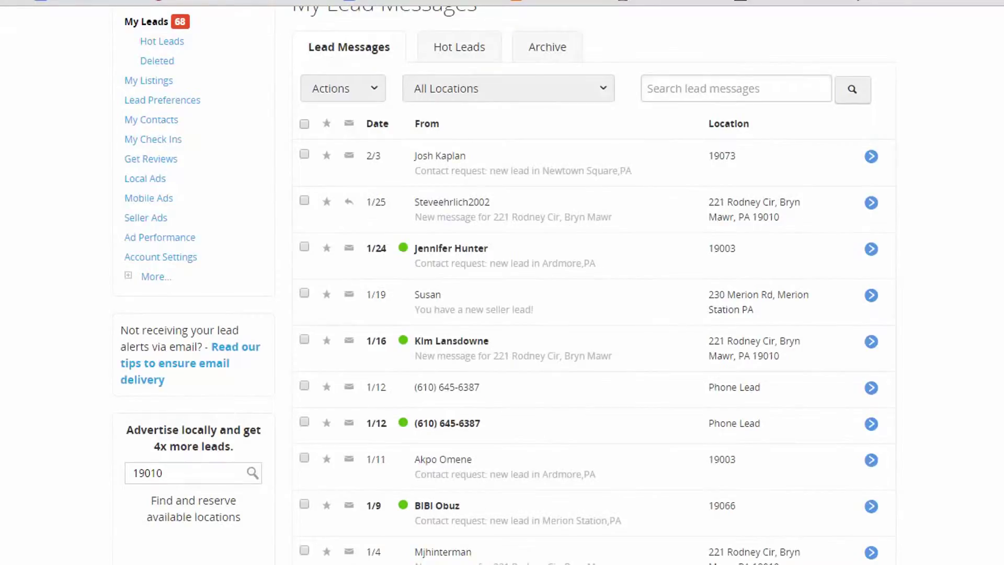
# Open a Phone Lead message and play its recorded call.
pyautogui.click(450, 389)
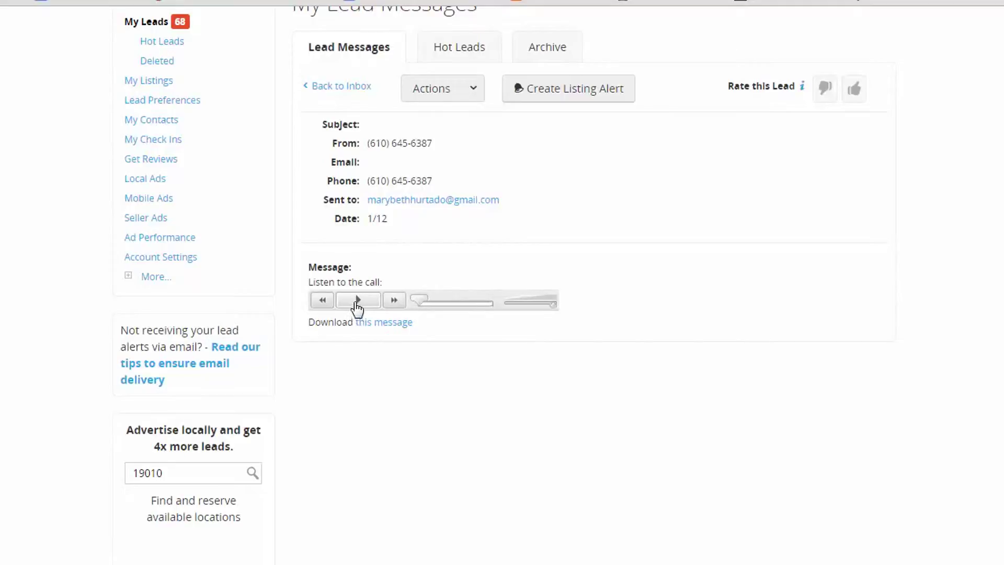
pyautogui.click(358, 300)
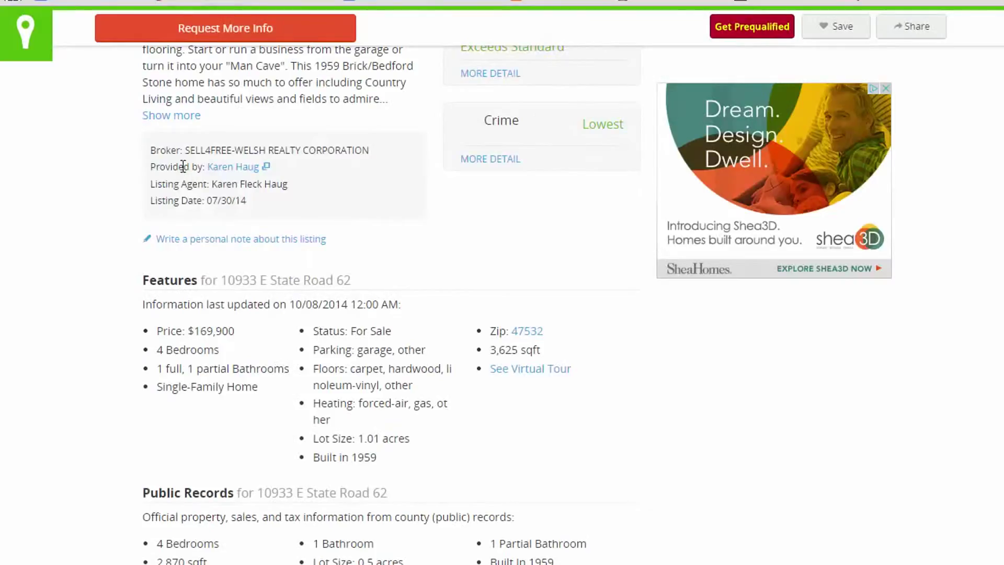
pyautogui.scroll(15, 225, 180)
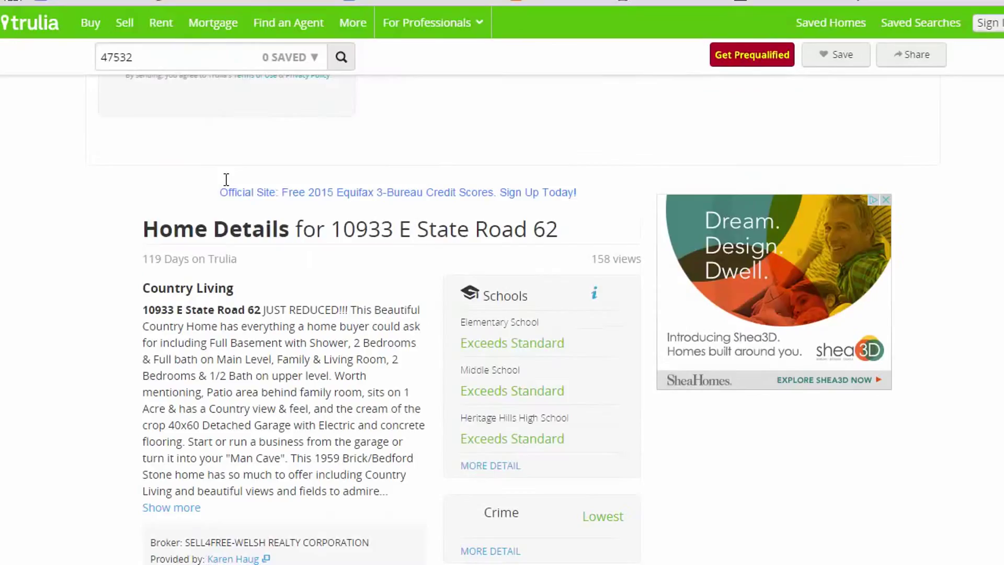